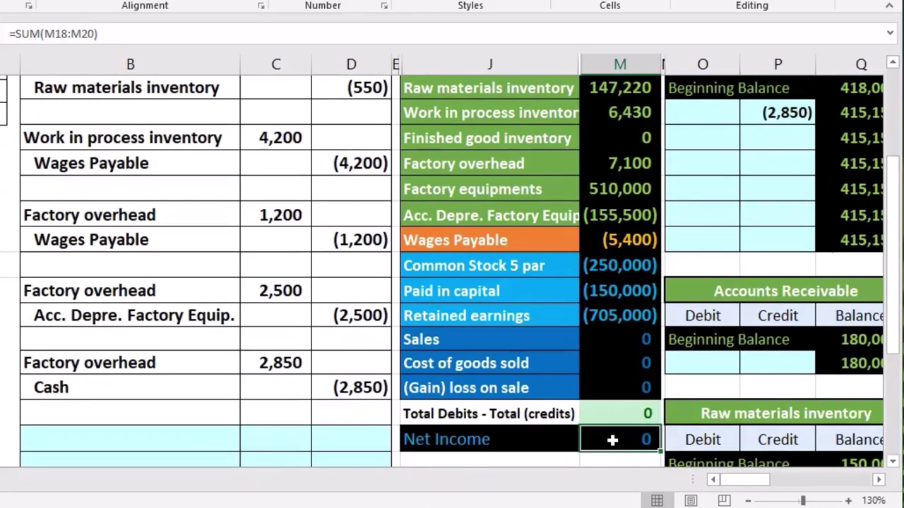
# Check the formula behind Net Income at the end of the trial balance
pyautogui.doubleClick(612, 440)
pyautogui.press('Return')
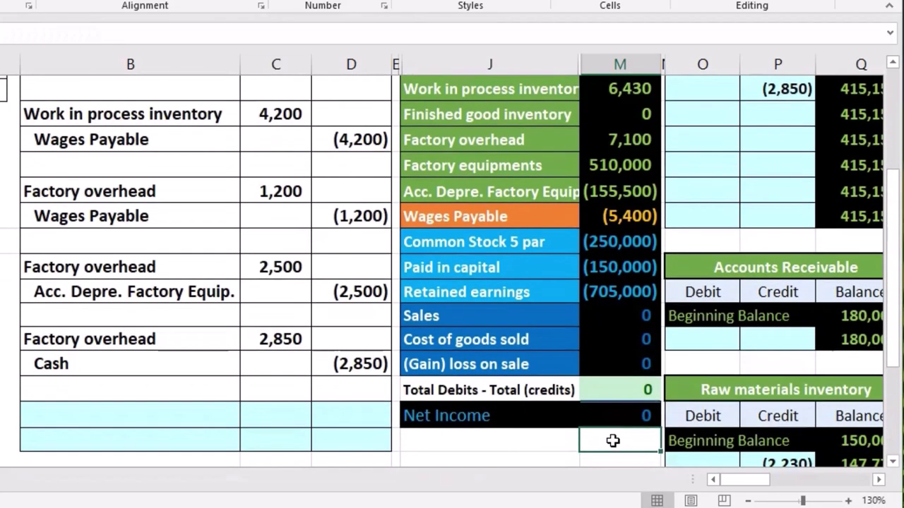
pyautogui.scroll(1, 612, 440)
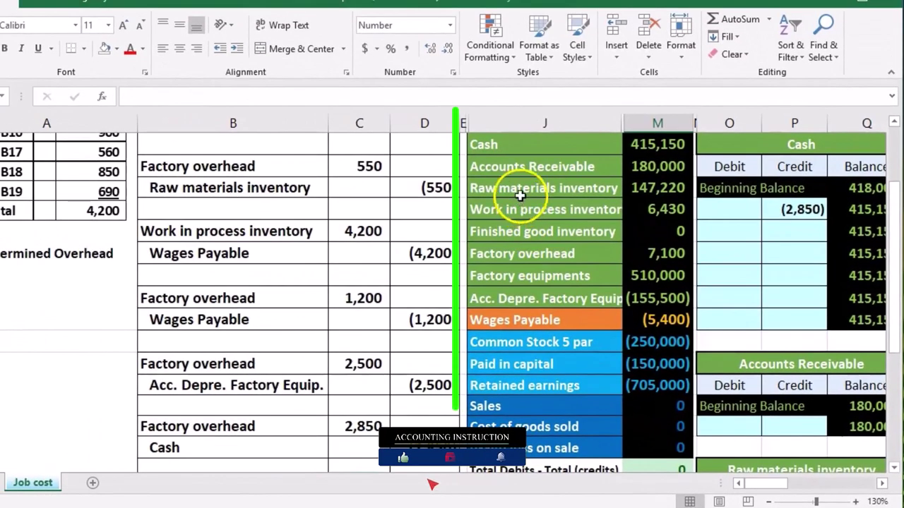
# Examine the inventory and Factory overhead accounts in the trial balance, along with the predetermined overhead rate in A13
pyautogui.moveTo(469, 189)
pyautogui.mouseDown()
pyautogui.moveTo(599, 193)
pyautogui.moveTo(633, 207)
pyautogui.moveTo(657, 277)
pyautogui.mouseUp()
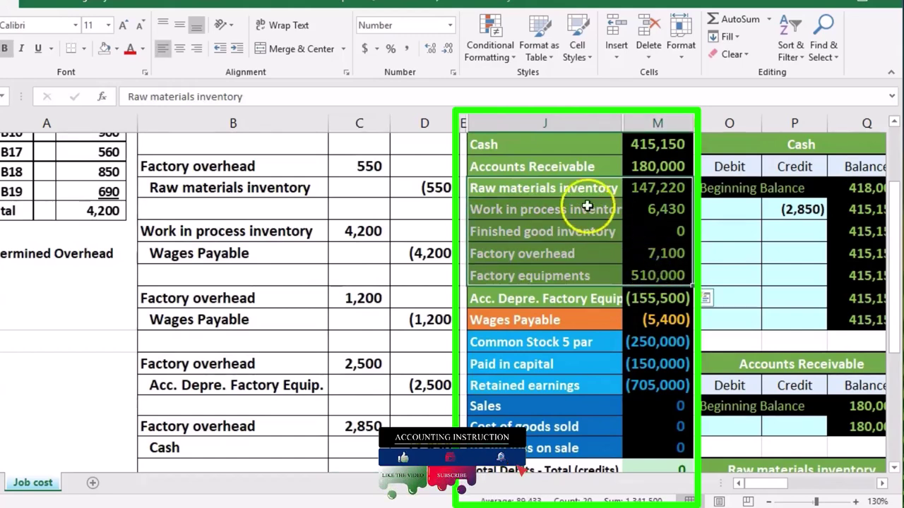
pyautogui.keyDown('shift'); pyautogui.click(653, 257); pyautogui.keyUp('shift')
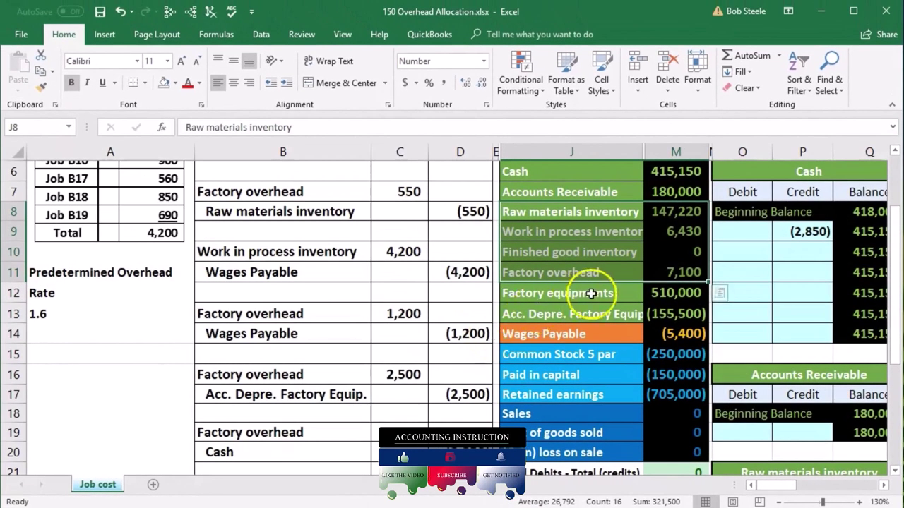
pyautogui.click(677, 272)
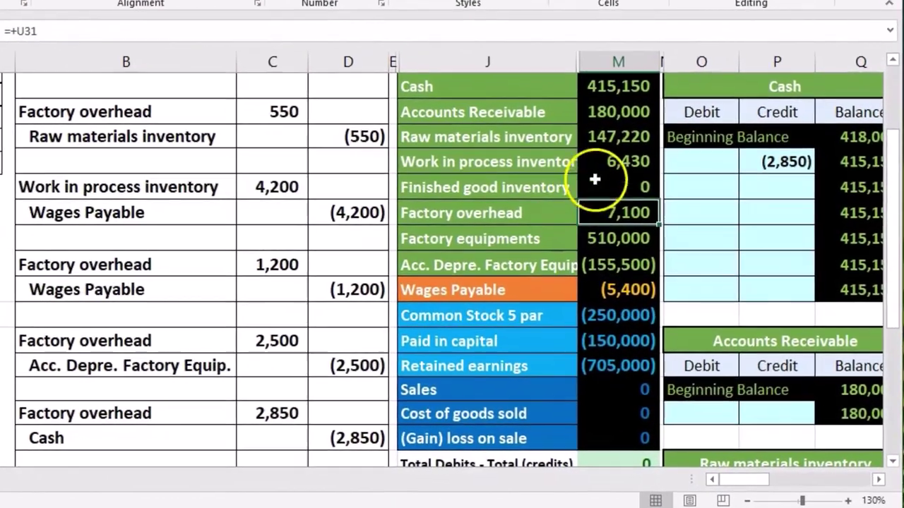
pyautogui.click(666, 231)
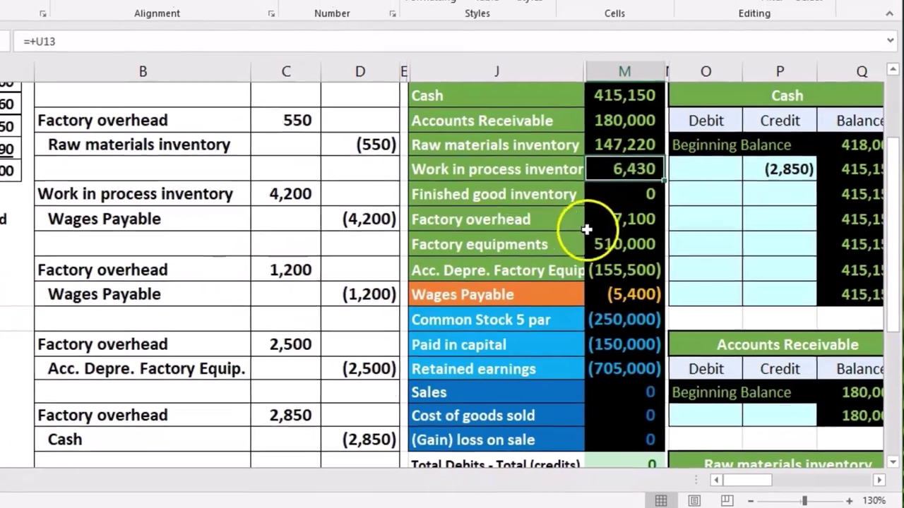
pyautogui.click(586, 228)
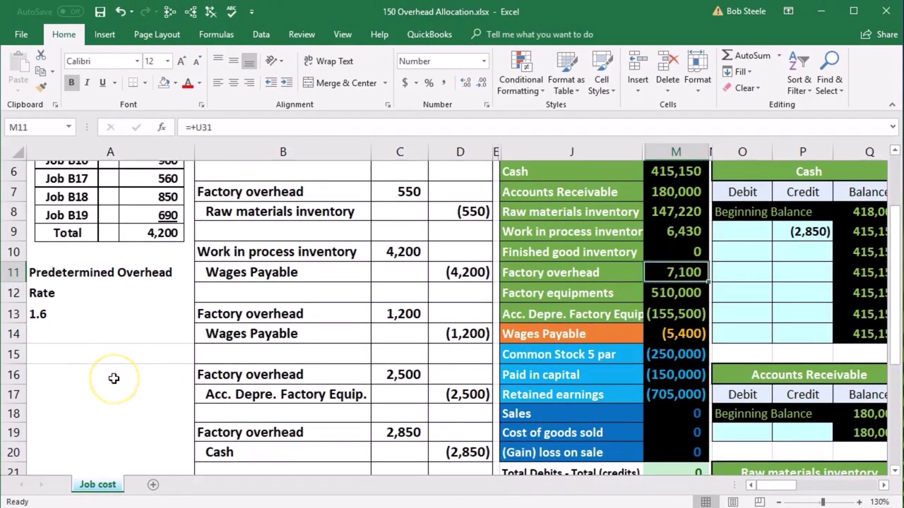
pyautogui.click(654, 229)
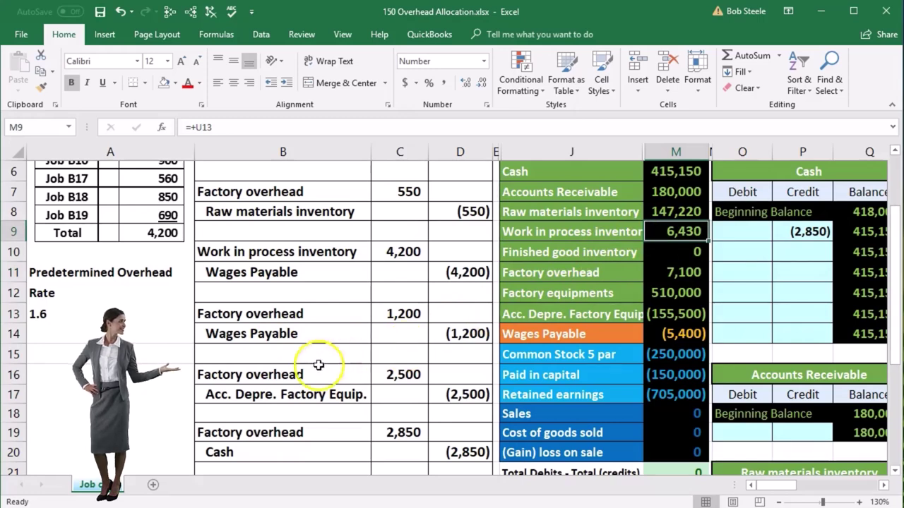
pyautogui.scroll(1, 317, 362)
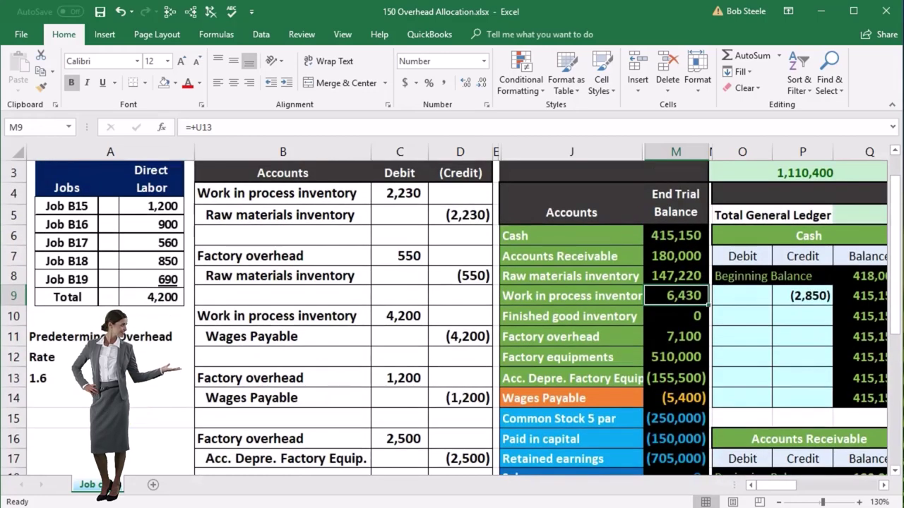
pyautogui.click(105, 382)
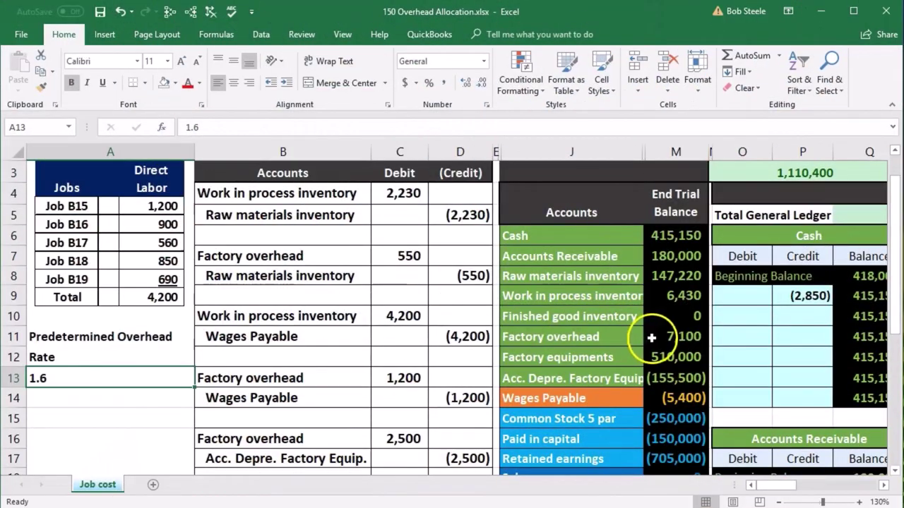
pyautogui.click(651, 338)
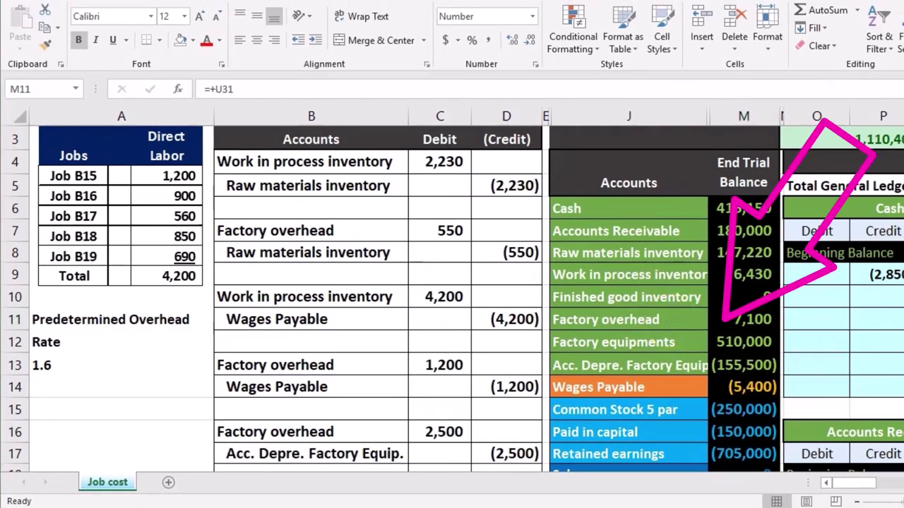
# Divide 7100 by 5 in Calculator to split the factory overhead evenly among the five jobs, and close Calculator
pyautogui.moveTo(359, 96); pyautogui.dragTo(371, 91)
pyautogui.click(375, 298)
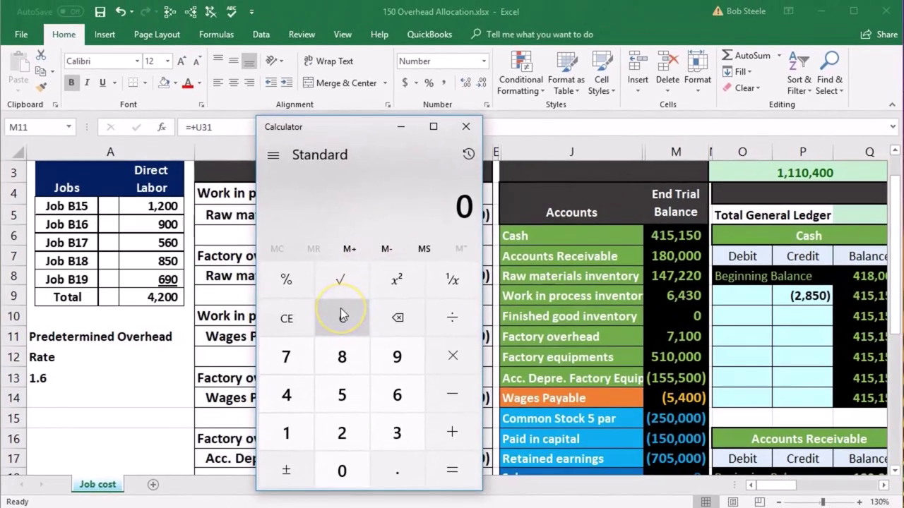
pyautogui.write('7100')
pyautogui.press('/')
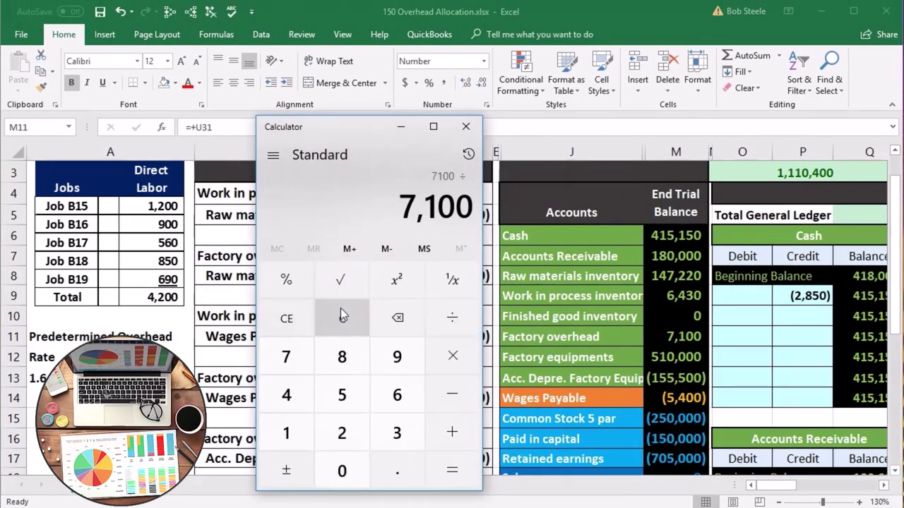
pyautogui.press('5')
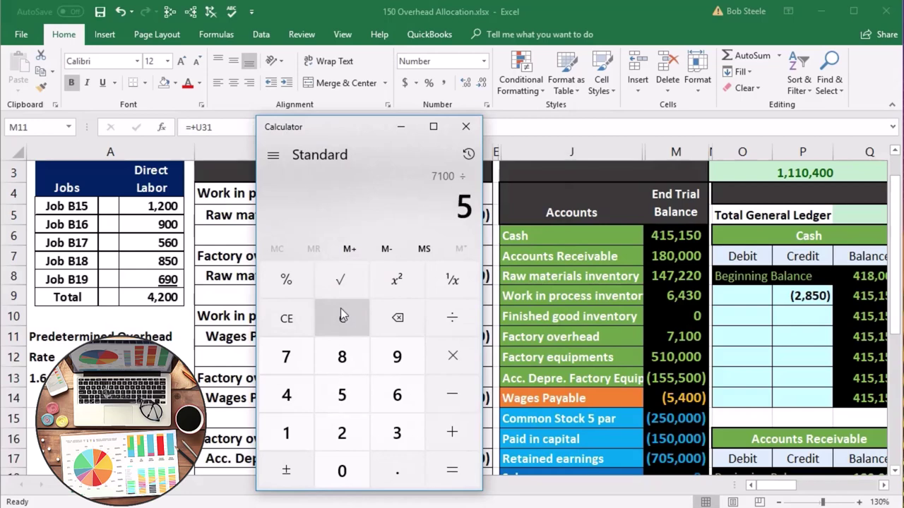
pyautogui.press('Return')
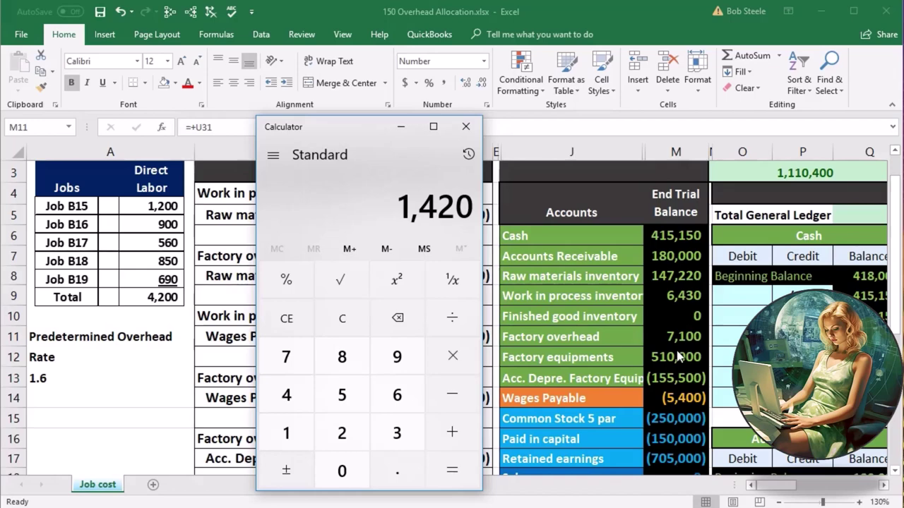
pyautogui.click(465, 127)
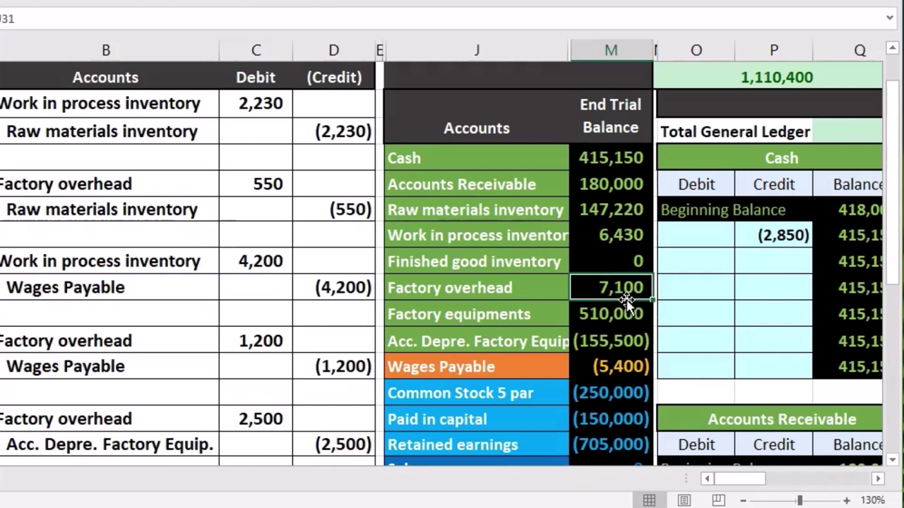
# Compare the trial balance's Factory overhead cell M11 with the predetermined overhead rate cell A13
pyautogui.click(627, 299)
pyautogui.click(655, 293)
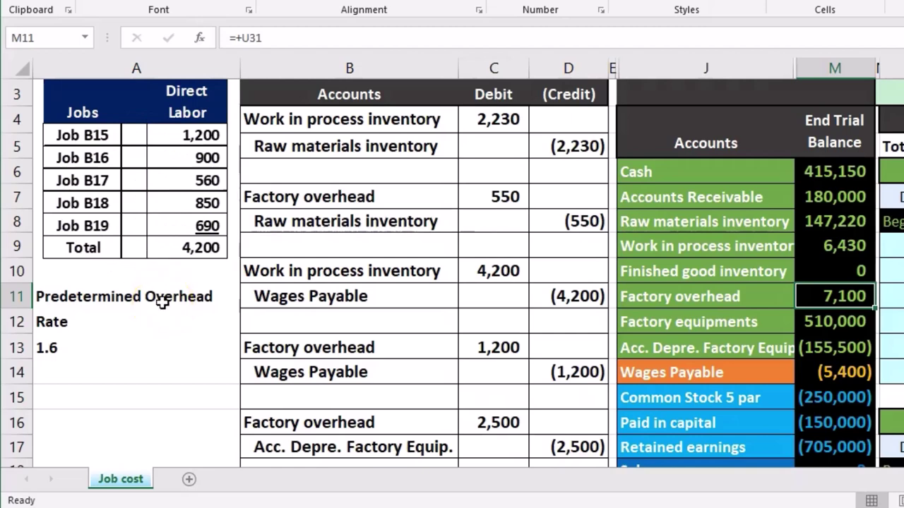
pyautogui.click(117, 340)
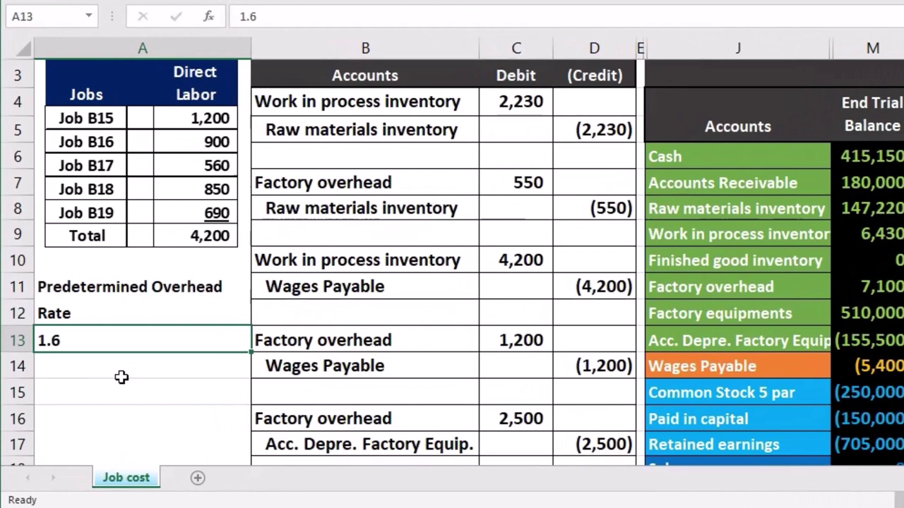
# Look across the general ledger accounts along row 13, from Cash through Sales
pyautogui.press('Right')
pyautogui.press('Right')
pyautogui.press('Right')
pyautogui.press('Right')
pyautogui.press('Right')
pyautogui.press('Right')
pyautogui.press('Right')
pyautogui.press('Right')
pyautogui.press('Right')
pyautogui.press('Right')
pyautogui.press('Right')
pyautogui.press('Right')
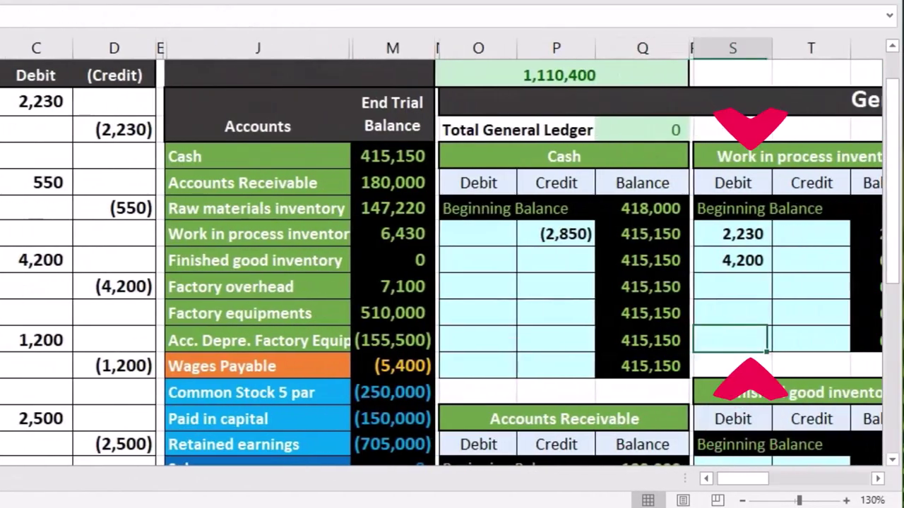
pyautogui.press('Right')
pyautogui.press('Right')
pyautogui.press('Right')
pyautogui.press('Right')
pyautogui.press('Right')
pyautogui.press('Right')
pyautogui.press('Right')
pyautogui.press('Right')
pyautogui.press('Right')
pyautogui.press('Right')
pyautogui.press('Right')
pyautogui.press('Right')
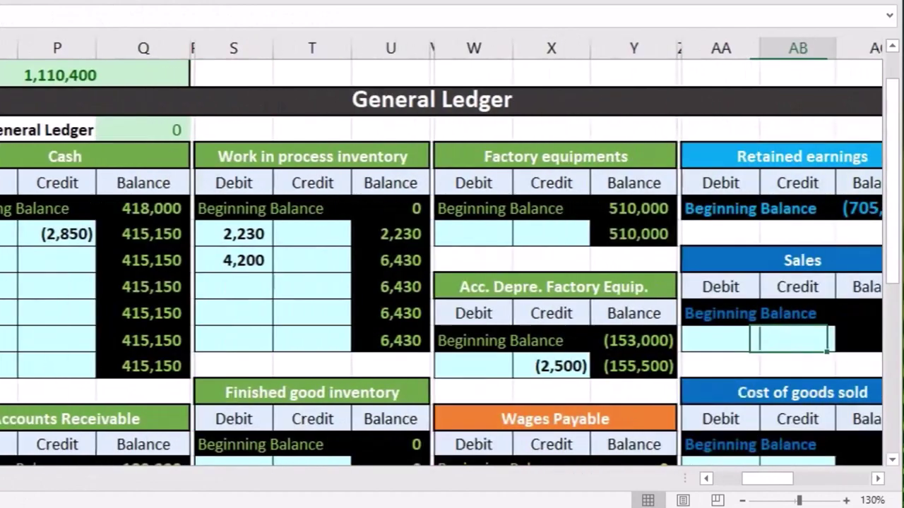
pyautogui.press('Right')
pyautogui.press('Right')
pyautogui.press('Right')
pyautogui.press('Right')
pyautogui.press('Right')
pyautogui.press('Right')
pyautogui.press('Right')
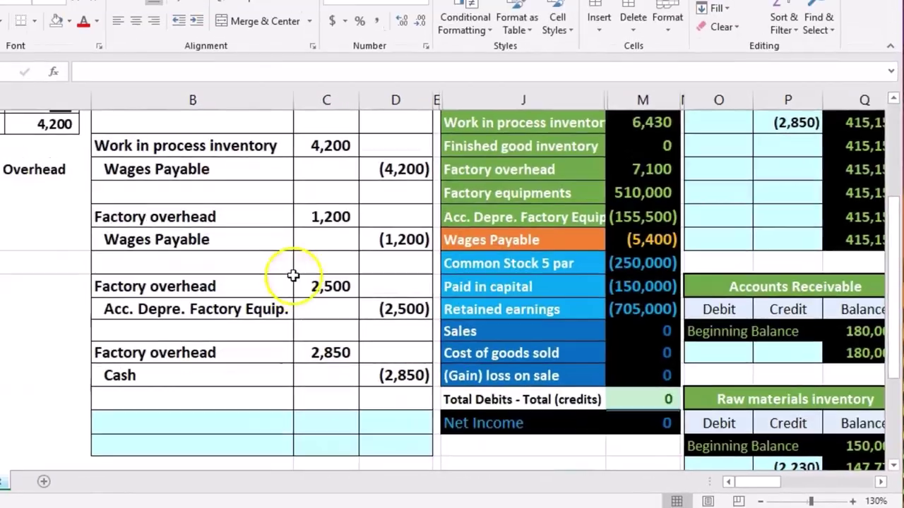
# Examine the job cost records and the predetermined overhead rate formula picture beneath Jobs B16 and B18
pyautogui.click(385, 272)
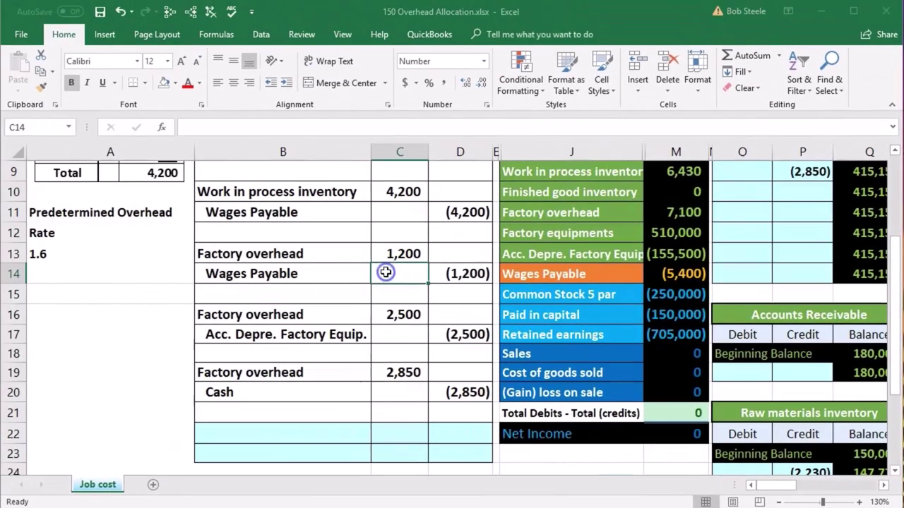
pyautogui.press('Right')
pyautogui.press('Right')
pyautogui.press('Right')
pyautogui.press('Right')
pyautogui.press('Right')
pyautogui.press('Right')
pyautogui.press('Right')
pyautogui.press('Right')
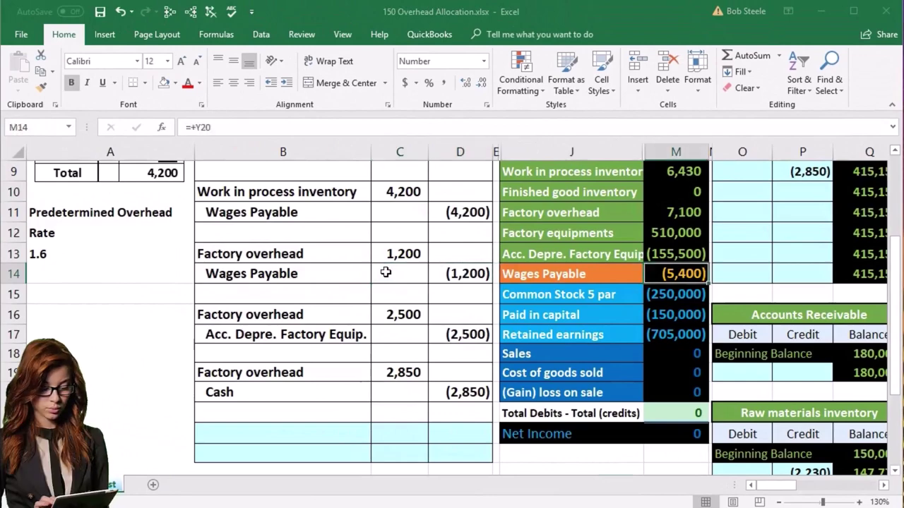
pyautogui.press('Right')
pyautogui.press('Right')
pyautogui.press('Right')
pyautogui.press('Right')
pyautogui.press('Right')
pyautogui.press('Right')
pyautogui.press('Right')
pyautogui.press('Right')
pyautogui.press('Right')
pyautogui.press('Right')
pyautogui.press('Right')
pyautogui.press('Right')
pyautogui.press('Right')
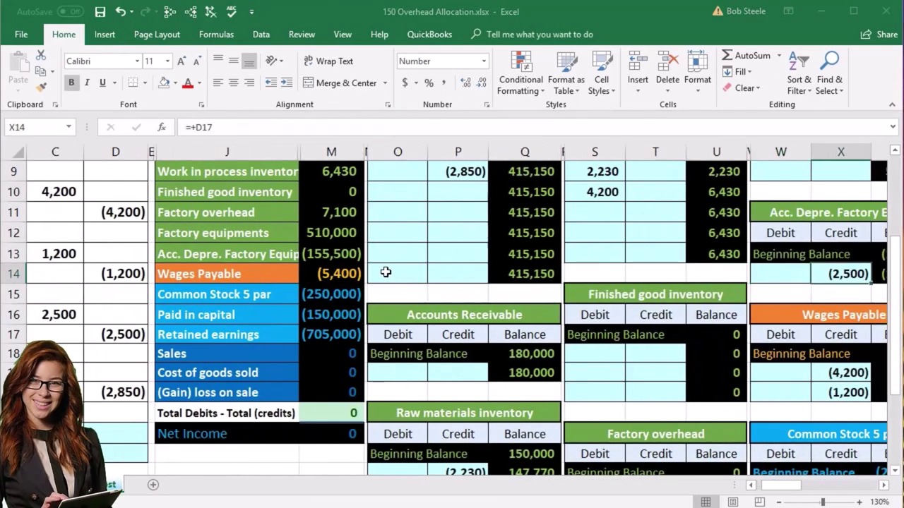
pyautogui.press('Right')
pyautogui.press('Right')
pyautogui.press('Right')
pyautogui.press('Right')
pyautogui.press('Right')
pyautogui.press('Right')
pyautogui.press('Right')
pyautogui.press('Right')
pyautogui.press('Right')
pyautogui.press('Right')
pyautogui.press('Right')
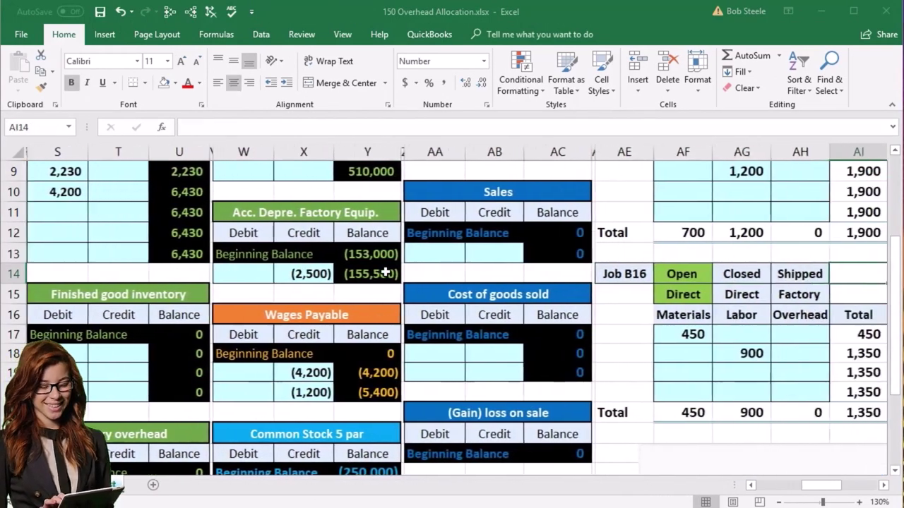
pyautogui.press('Right')
pyautogui.press('Right')
pyautogui.press('Right')
pyautogui.press('Right')
pyautogui.press('Right')
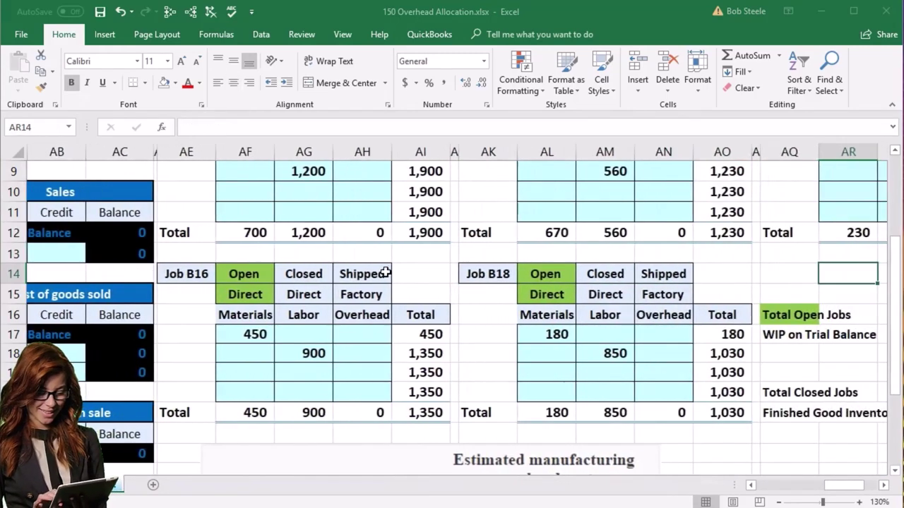
pyautogui.scroll(-2, 385, 274)
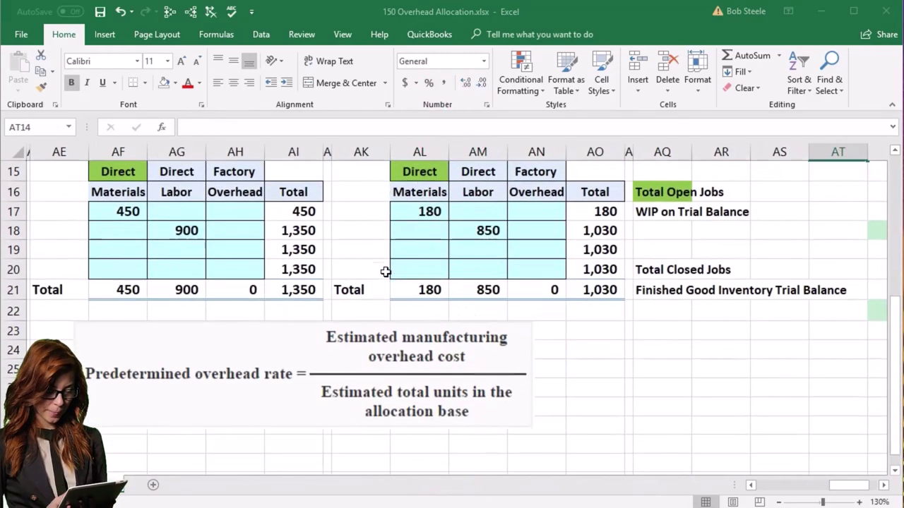
pyautogui.click(335, 382)
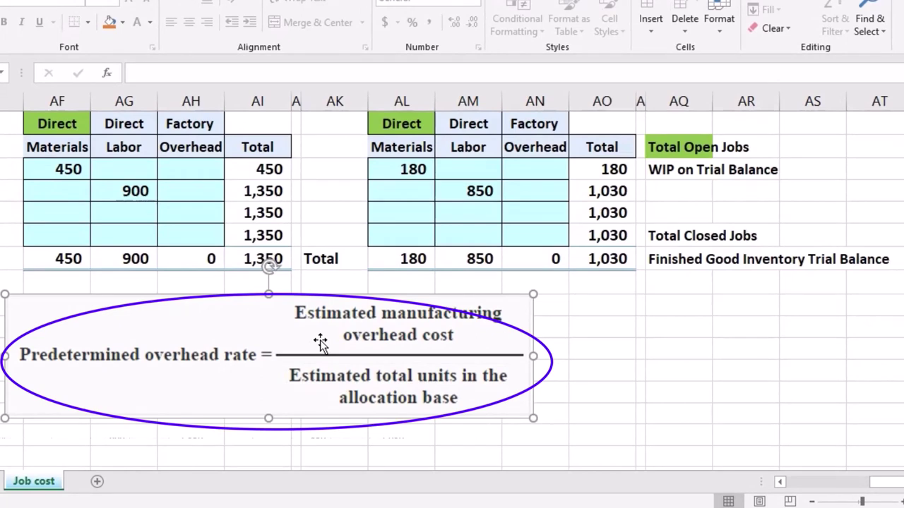
pyautogui.click(304, 391)
pyautogui.click(96, 448)
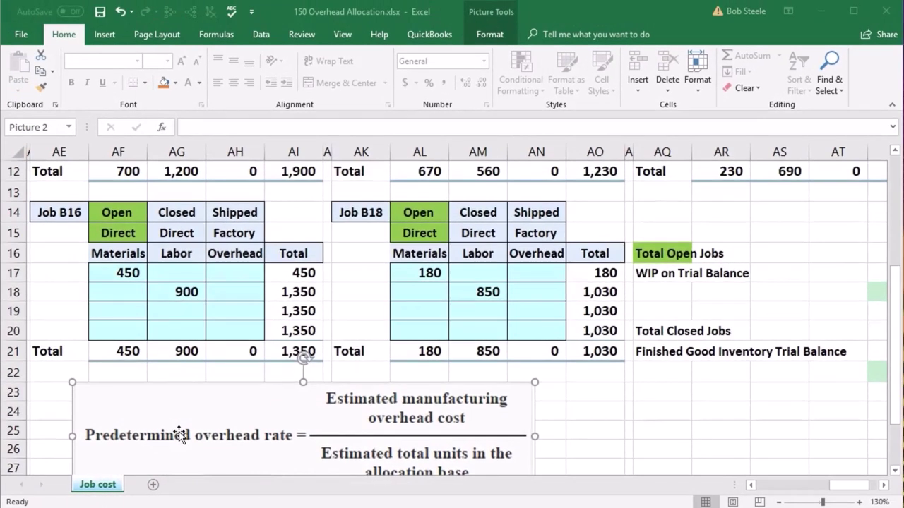
# Allocate Job B15's factory overhead in AH10 by multiplying its direct labor in AG9 by 1.6
pyautogui.scroll(1, 180, 436)
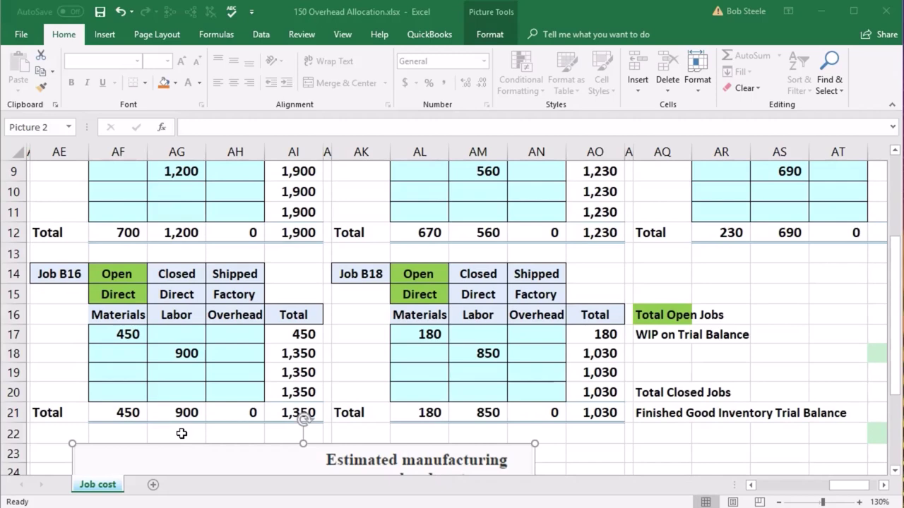
pyautogui.scroll(2, 182, 434)
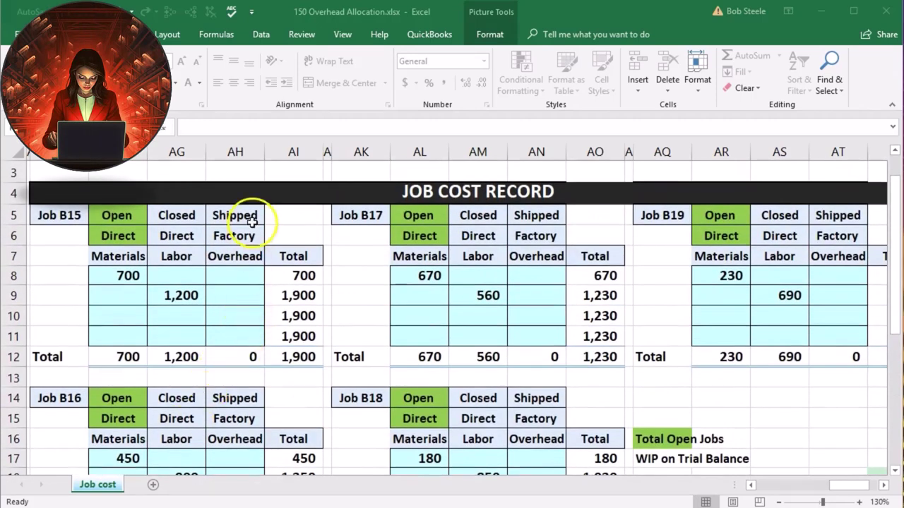
pyautogui.click(240, 311)
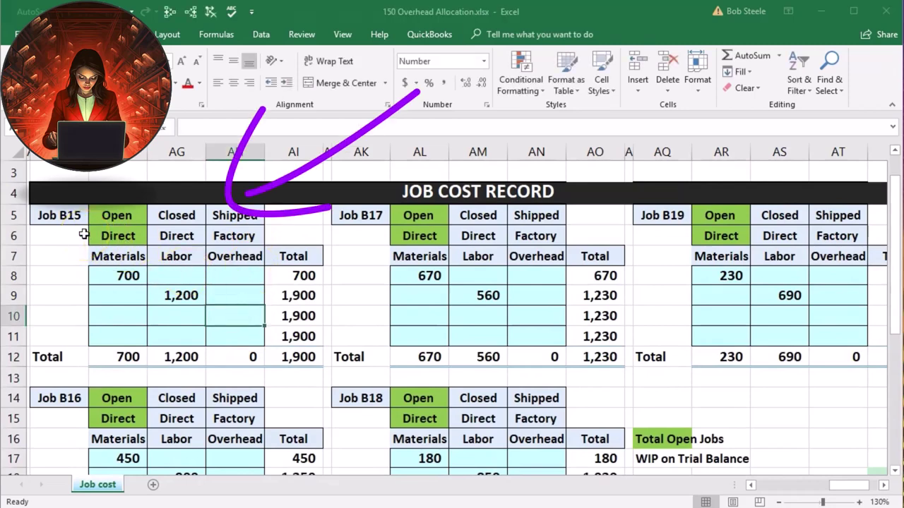
pyautogui.write('=')
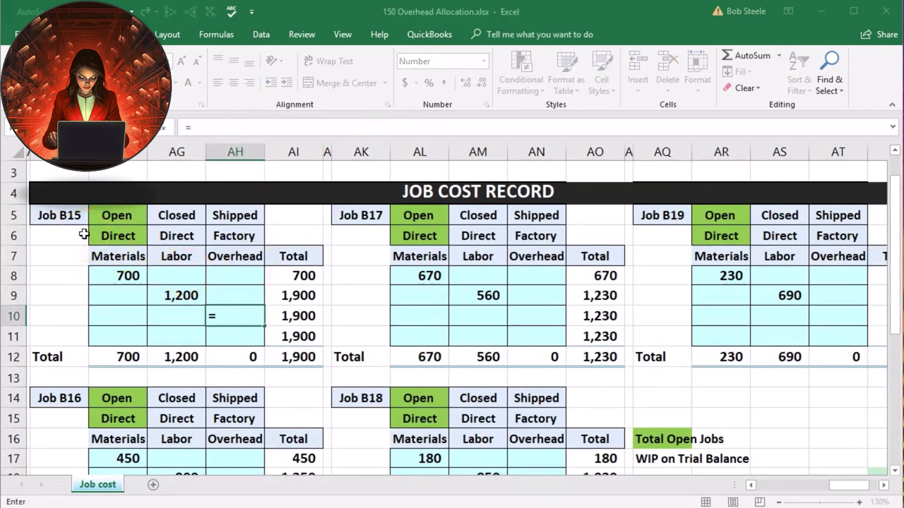
pyautogui.click(190, 294)
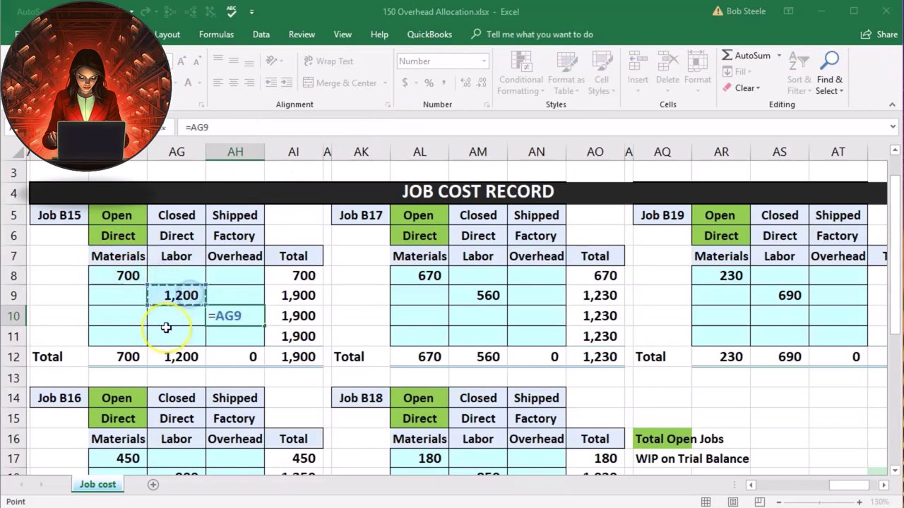
pyautogui.write('*')
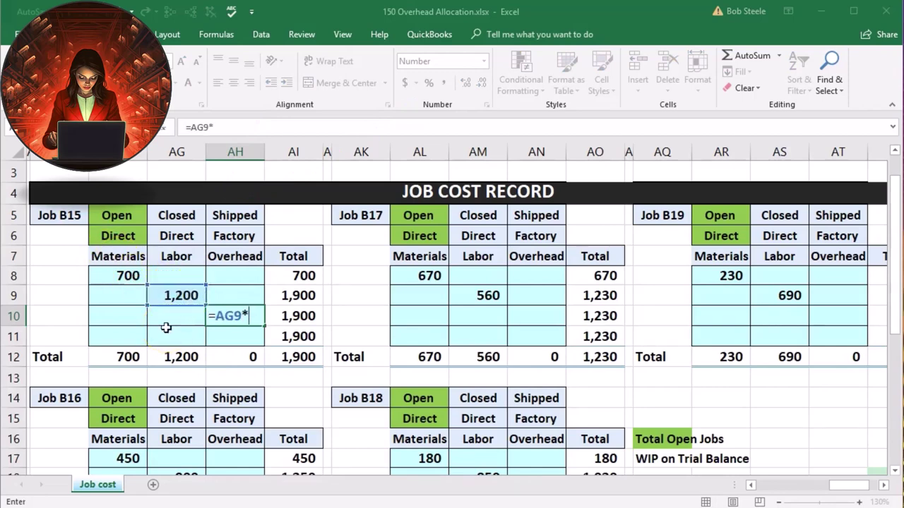
pyautogui.write('1.6')
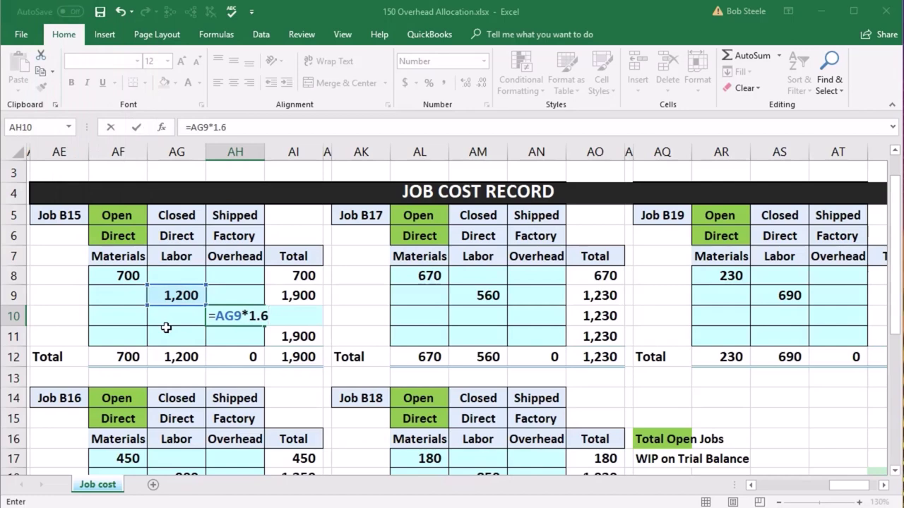
pyautogui.press('Return')
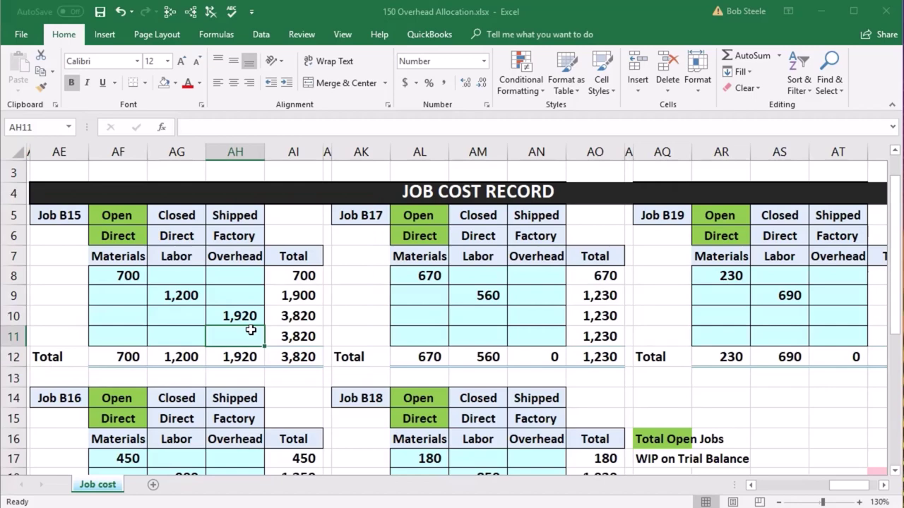
# Calculate Job B16's factory overhead in AH19 as its direct labor in AG18 times 1.6
pyautogui.scroll(-2, 251, 330)
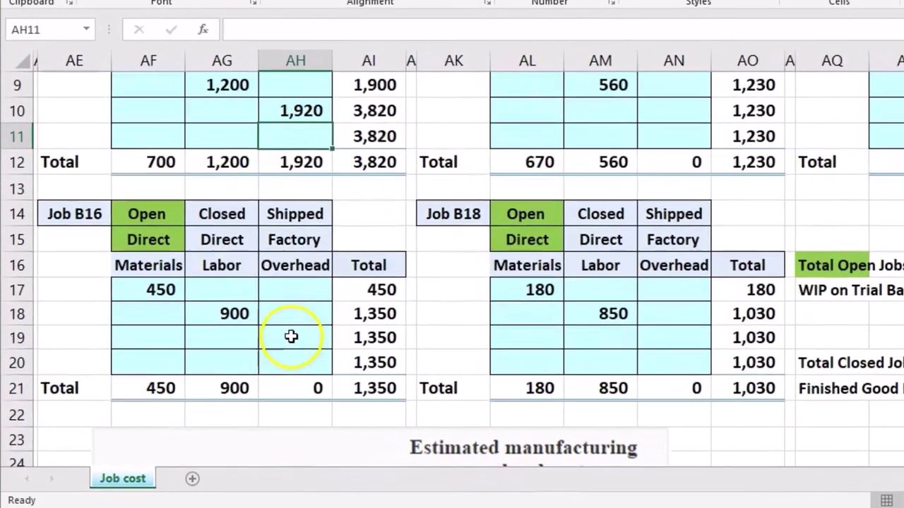
pyautogui.click(230, 363)
pyautogui.write('=')
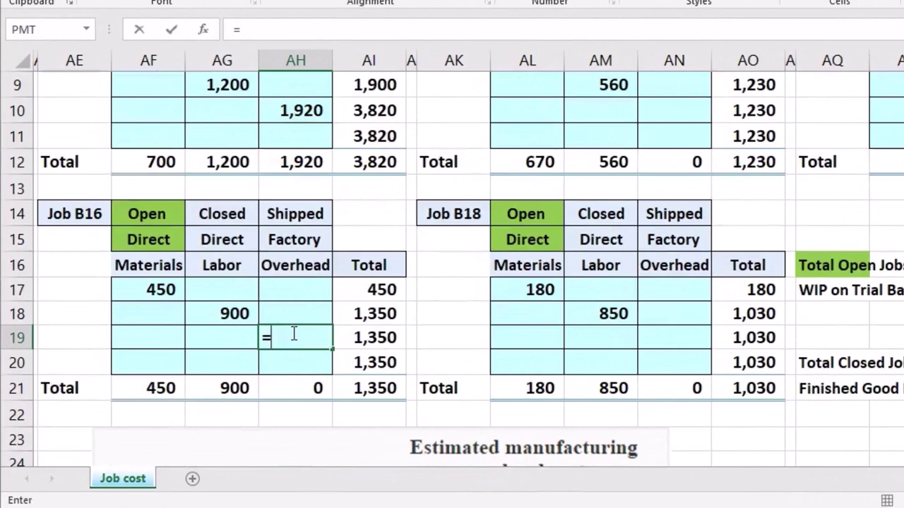
pyautogui.click(237, 311)
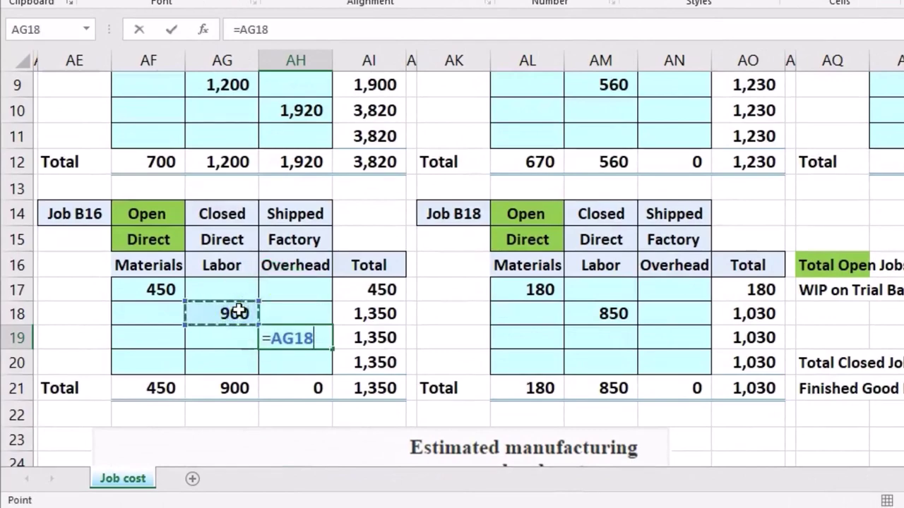
pyautogui.write('*1.6')
pyautogui.press('Return')
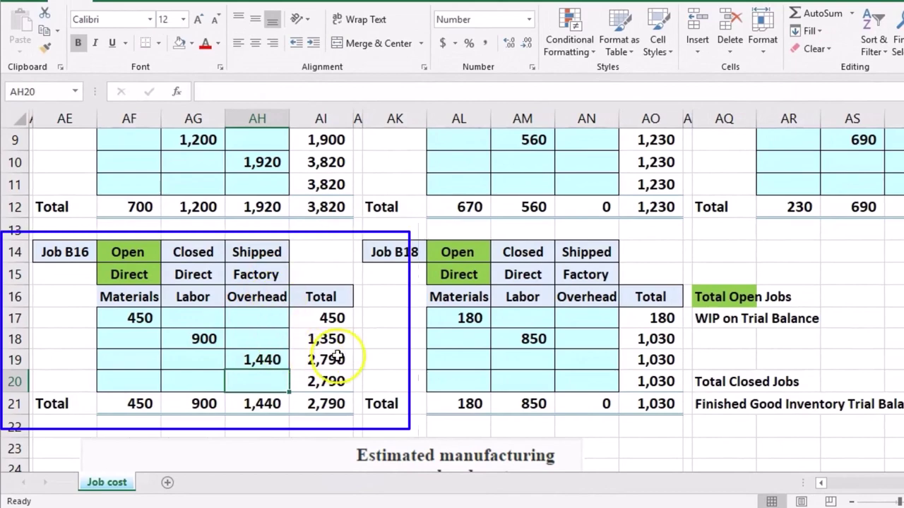
# Calculate Job B17's factory overhead in AN10 as its direct labor in AM9 times 1.6
pyautogui.scroll(1, 325, 346)
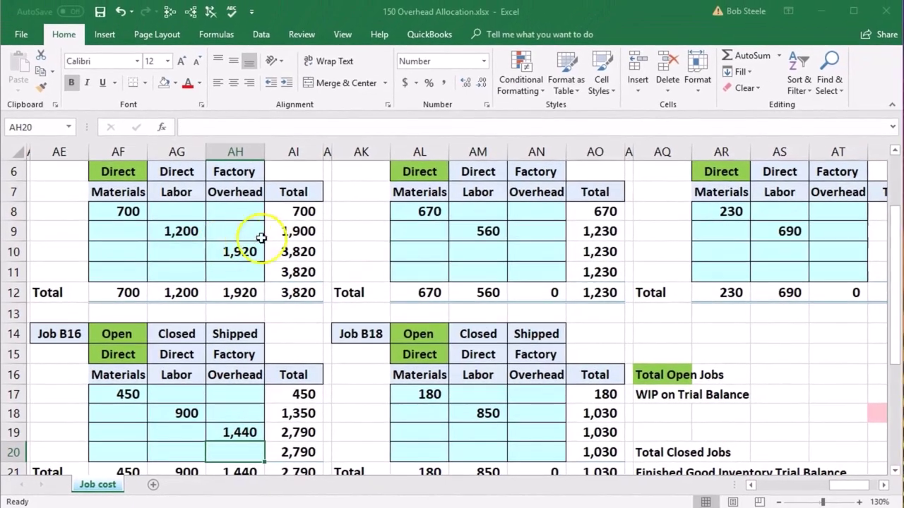
pyautogui.click(526, 245)
pyautogui.scroll(1, 529, 247)
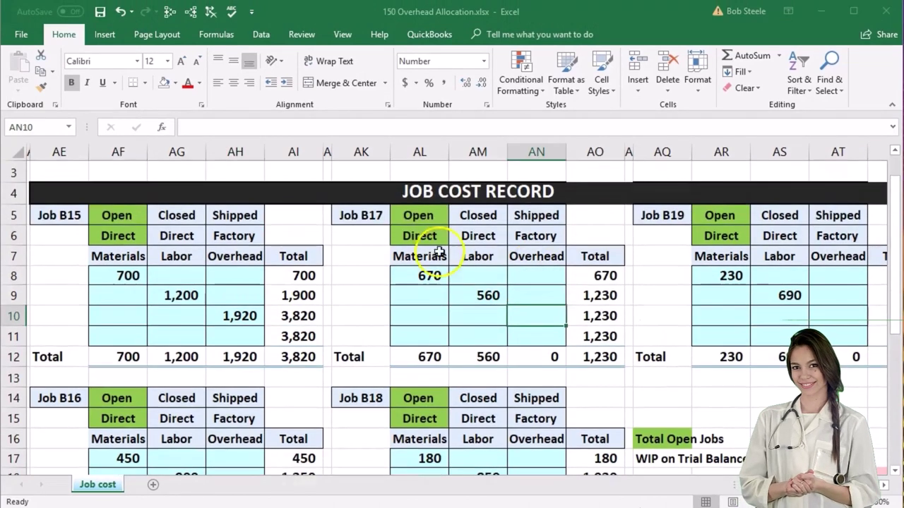
pyautogui.write('=')
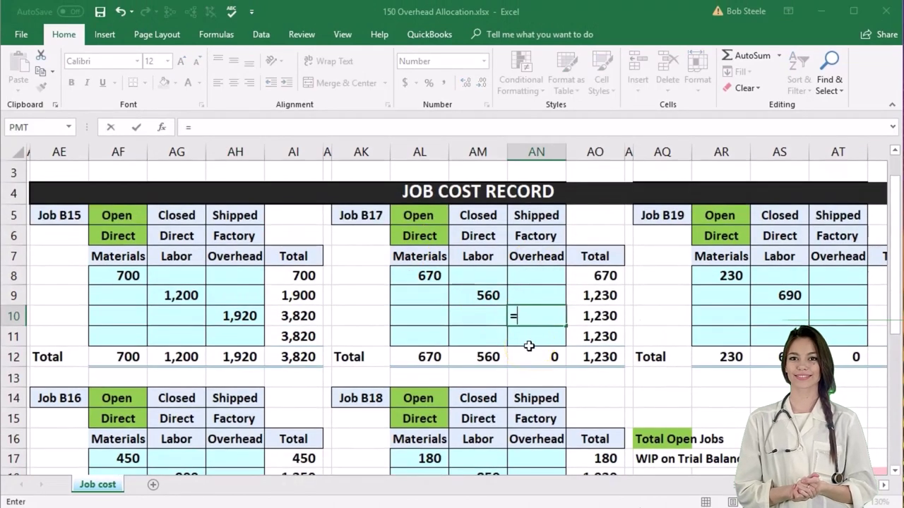
pyautogui.click(479, 293)
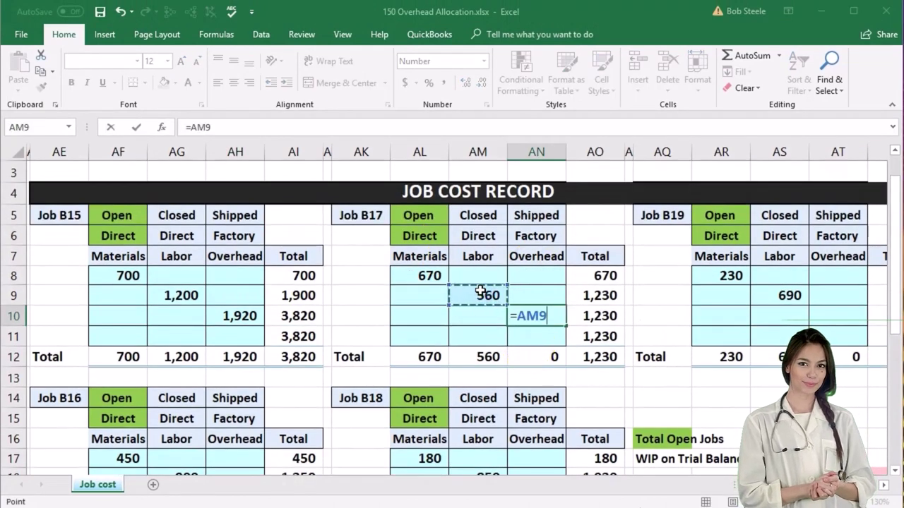
pyautogui.write('*1.6')
pyautogui.press('Return')
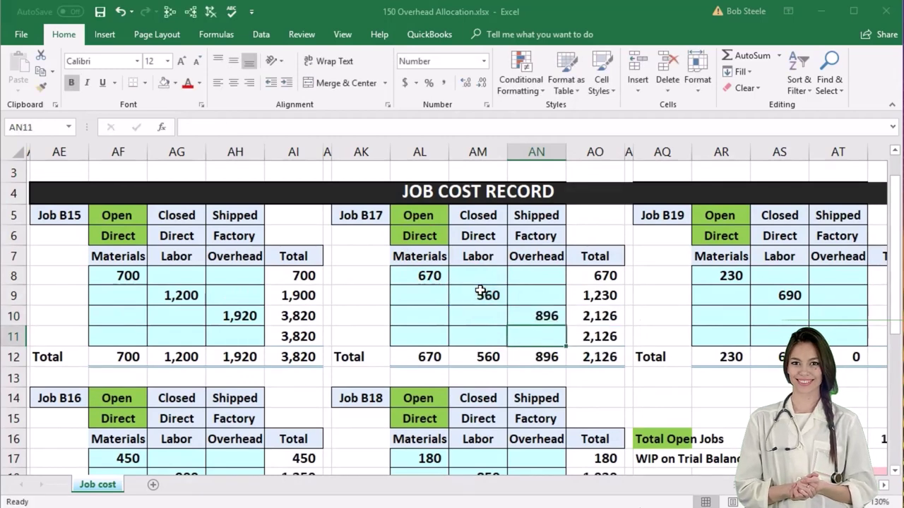
# Calculate Job B18's factory overhead in AN19 as its direct labor in AM18 times 1.6
pyautogui.scroll(-1, 479, 292)
pyautogui.click(526, 430)
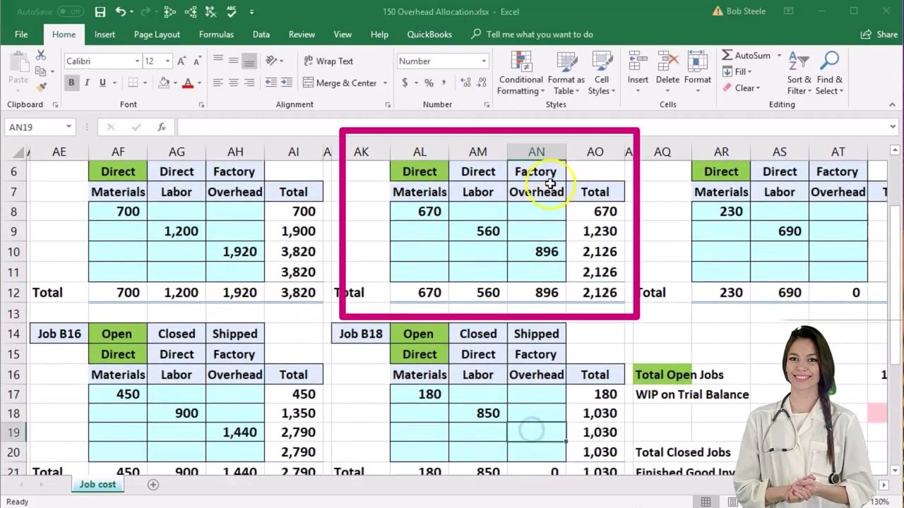
pyautogui.write('=')
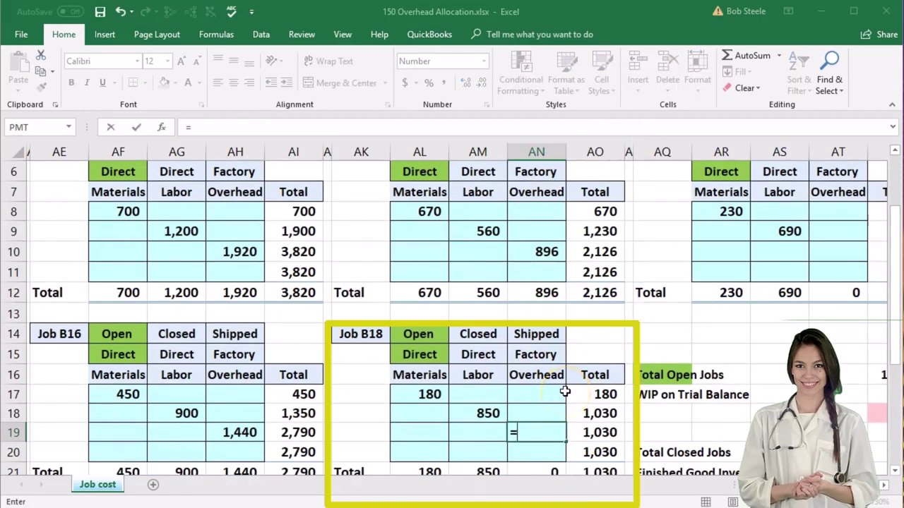
pyautogui.click(488, 413)
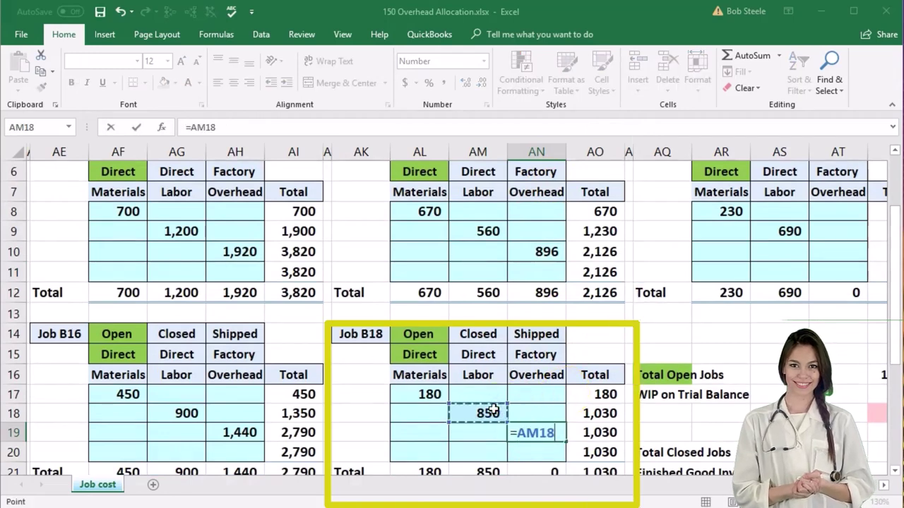
pyautogui.write('*1.6')
pyautogui.press('Return')
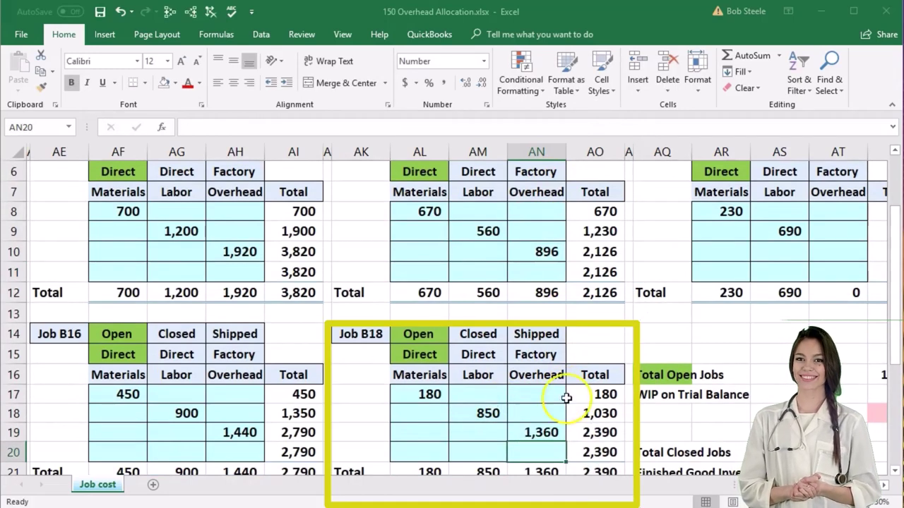
# Calculate Job B19's factory overhead in AT10 as its direct labor in AS9 times 1.6
pyautogui.click(833, 252)
pyautogui.scroll(1, 830, 279)
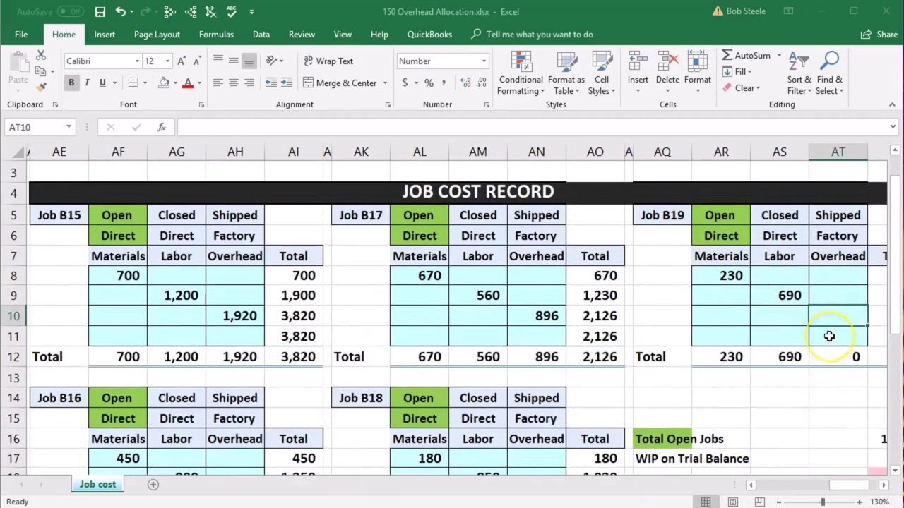
pyautogui.write('=')
pyautogui.click(785, 298)
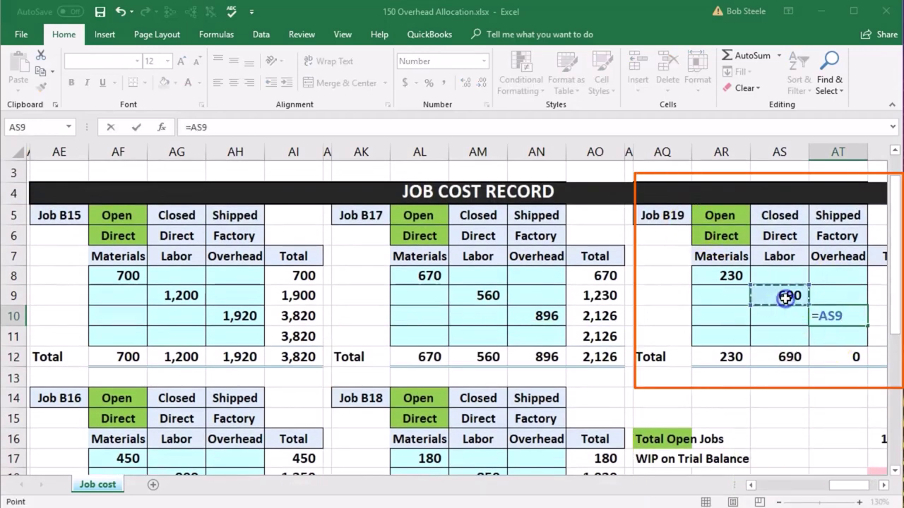
pyautogui.write('*1.6')
pyautogui.press('Return')
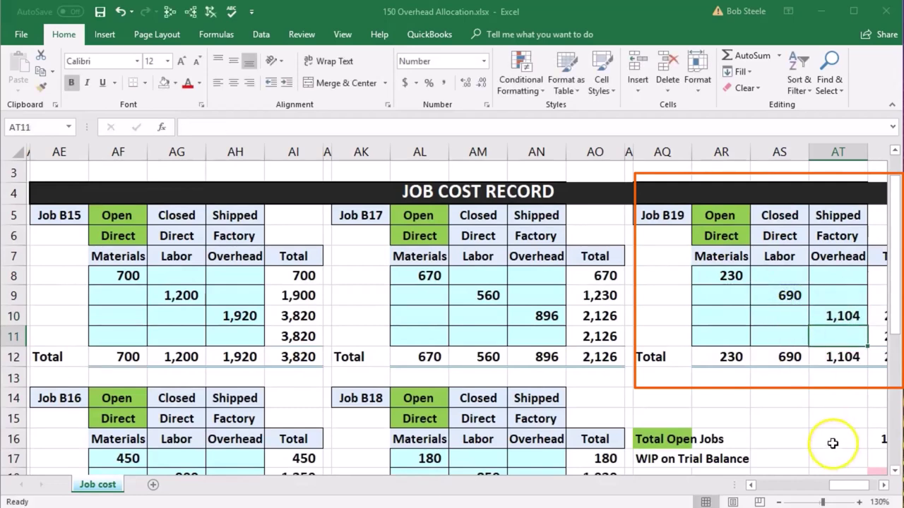
# Review the costs on all the job cost records and compare total open jobs with WIP on the trial balance
pyautogui.click(883, 485)
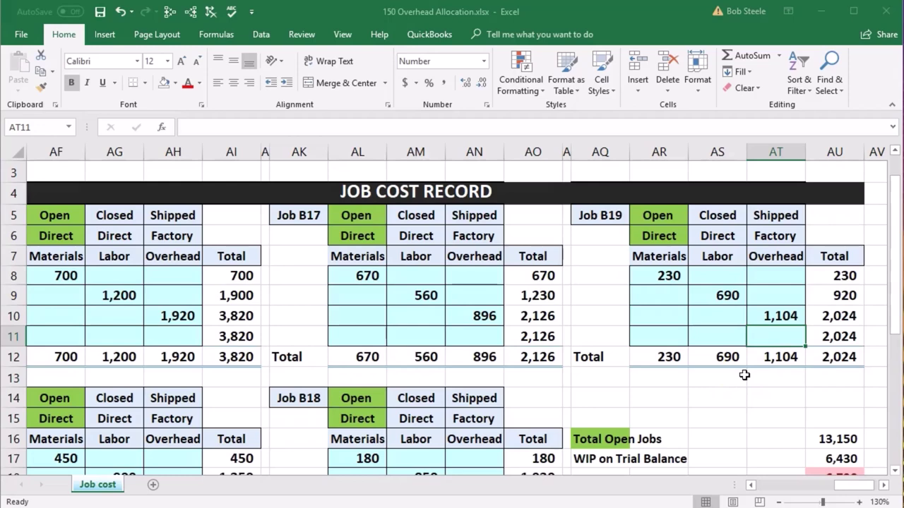
pyautogui.click(66, 275)
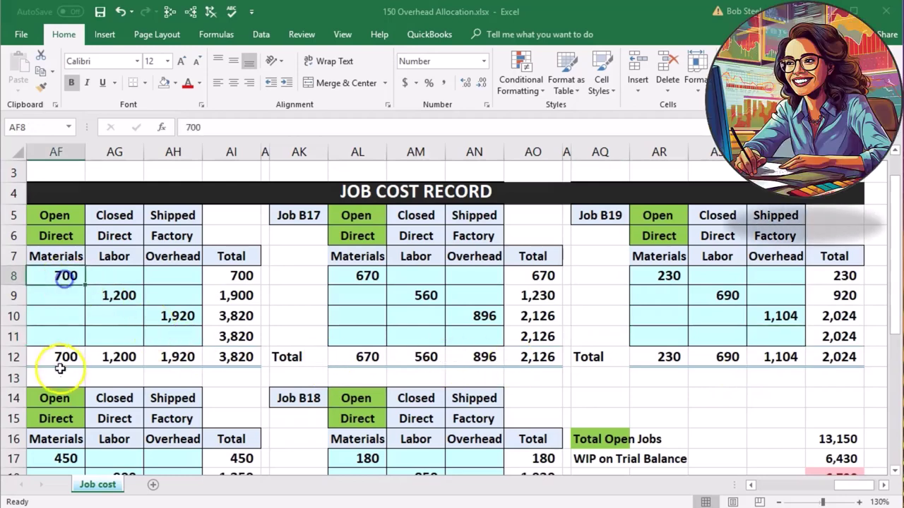
pyautogui.click(53, 463)
pyautogui.scroll(-3, 480, 470)
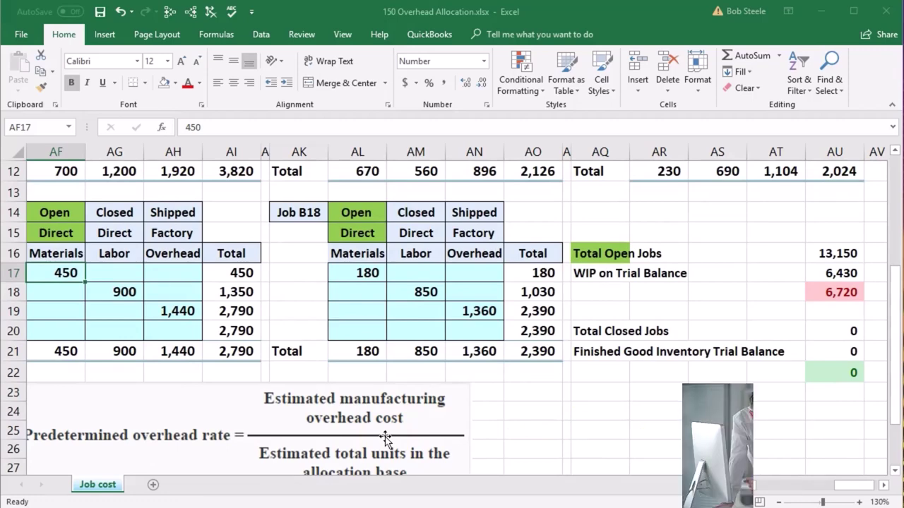
pyautogui.scroll(3, 385, 438)
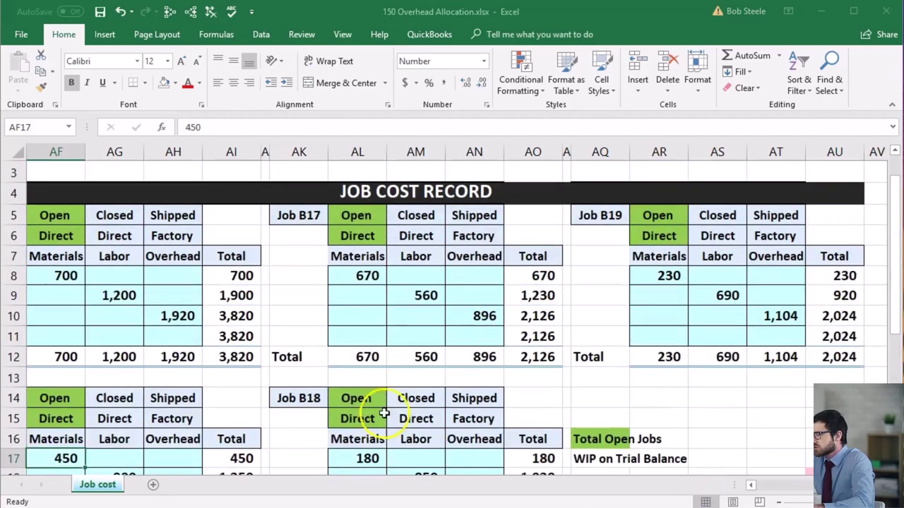
pyautogui.click(401, 333)
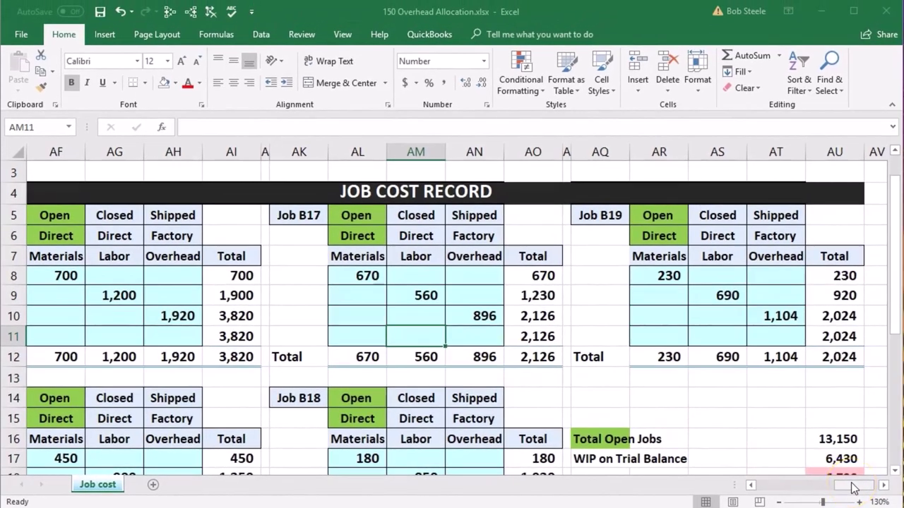
# Examine the trial balance's Factory overhead and Work in process inventory accounts alongside the journal entries and the blank rows beneath them
pyautogui.moveTo(852, 487); pyautogui.dragTo(762, 488)
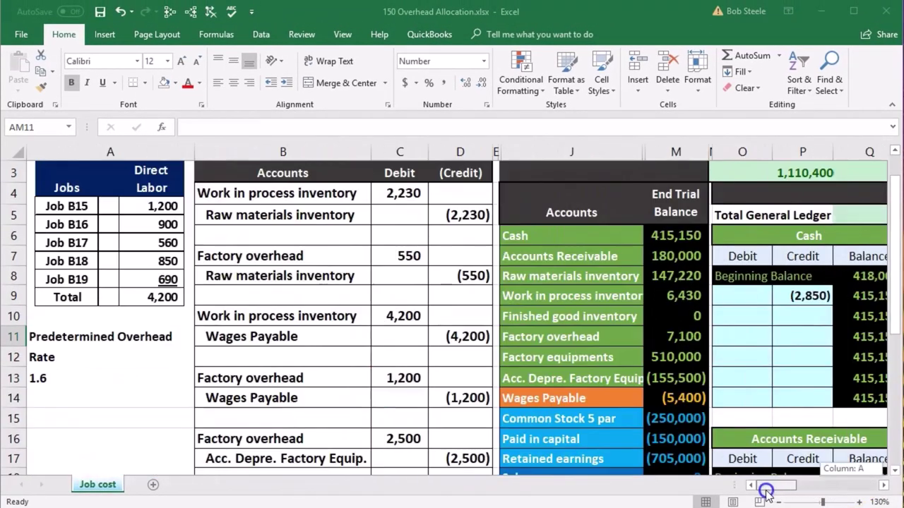
pyautogui.click(561, 337)
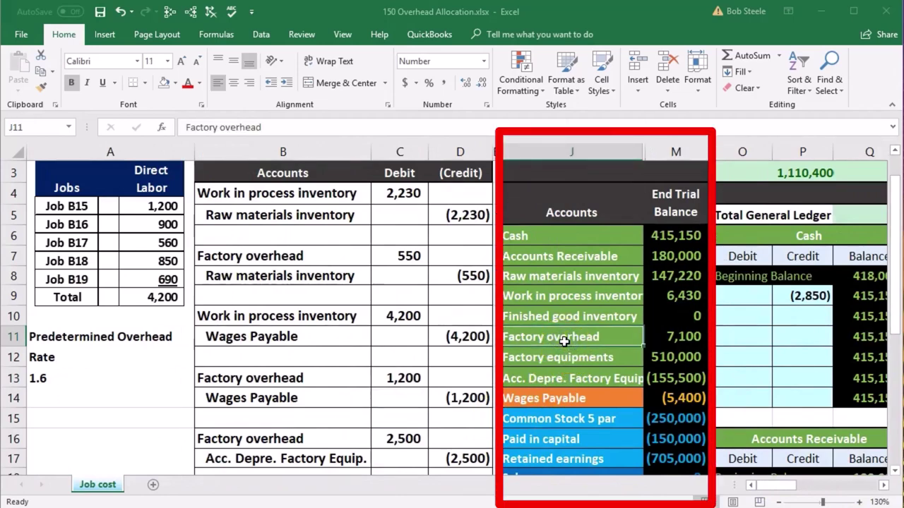
pyautogui.click(556, 298)
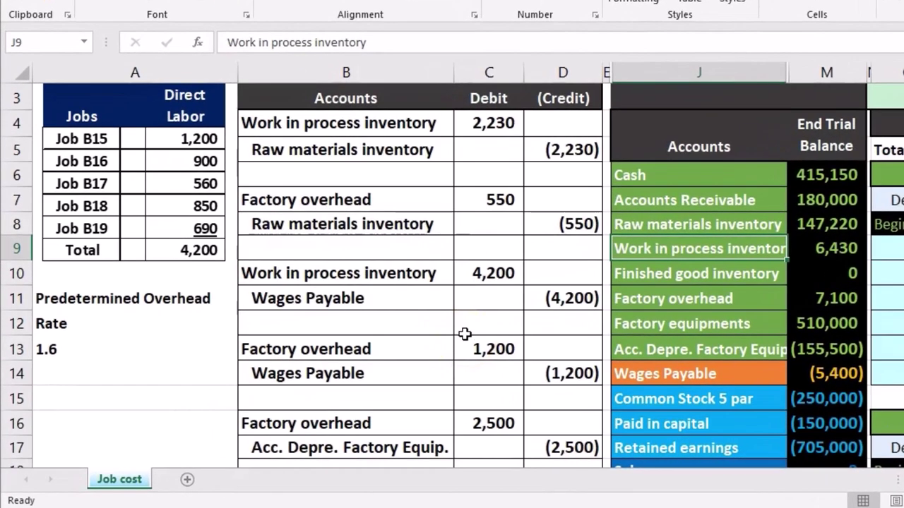
pyautogui.scroll(-3, 464, 334)
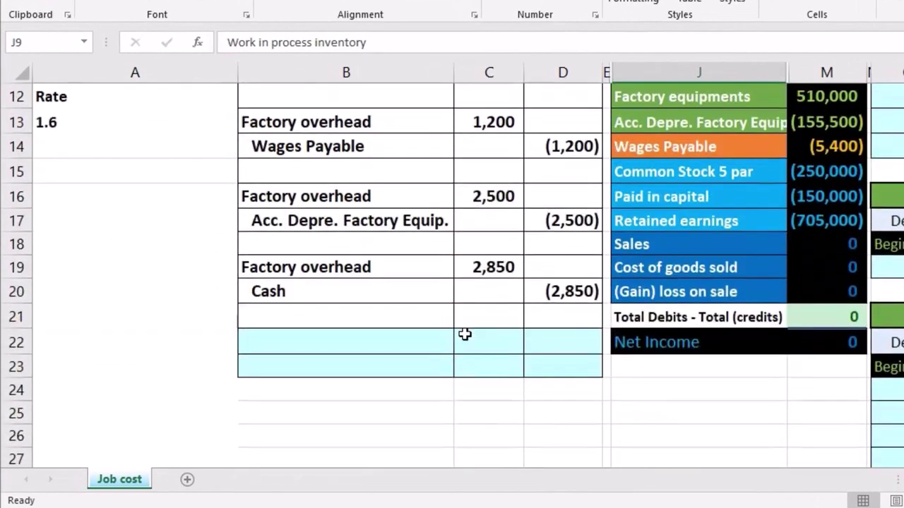
pyautogui.scroll(1, 463, 334)
pyautogui.scroll(1, 463, 334)
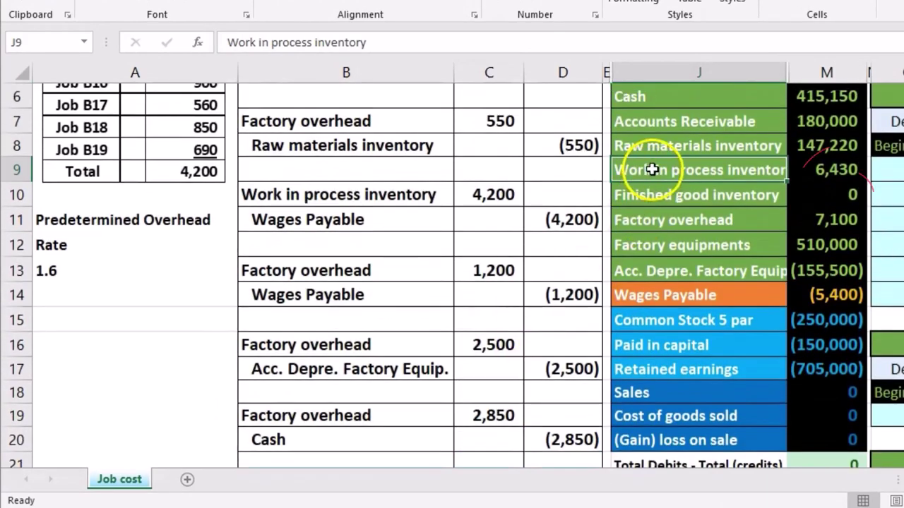
pyautogui.click(826, 169)
pyautogui.click(772, 170)
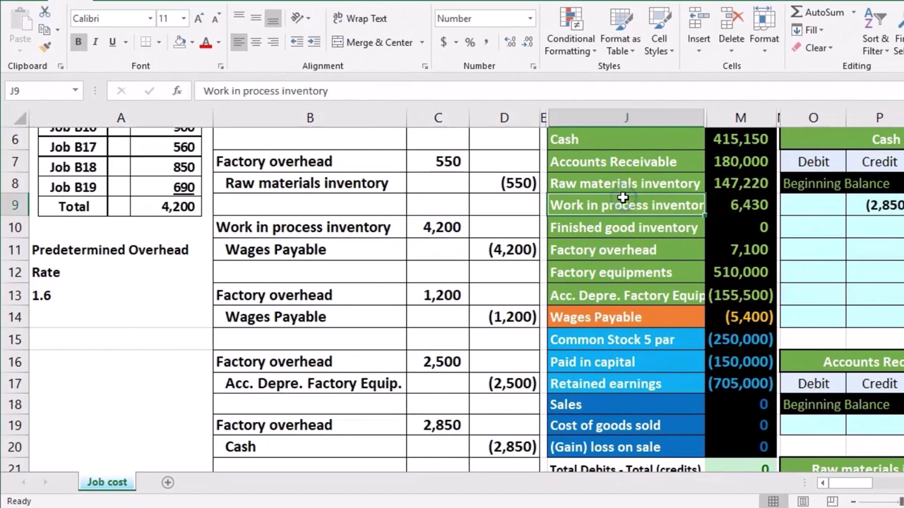
# Copy the Work in process inventory account name from the trial balance into B22 of the journal entries
pyautogui.rightClick(623, 200)
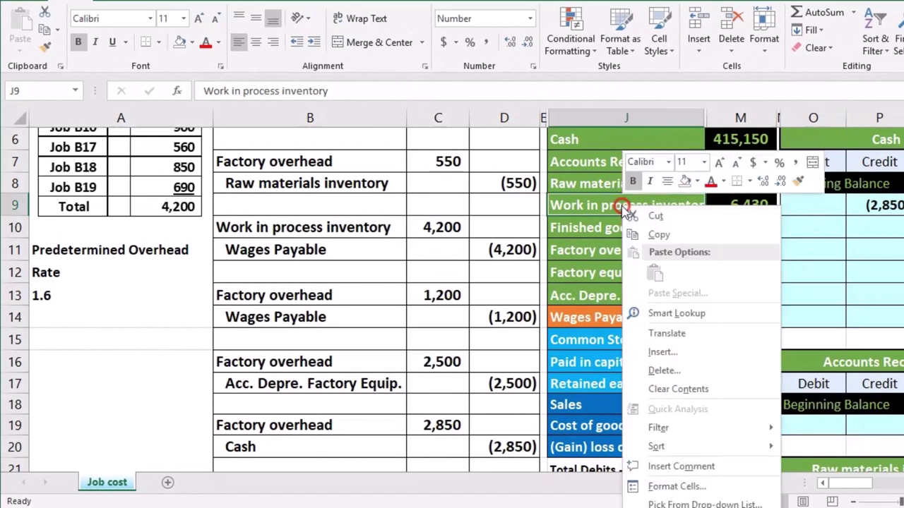
pyautogui.click(637, 232)
pyautogui.scroll(-2, 331, 346)
pyautogui.click(293, 363)
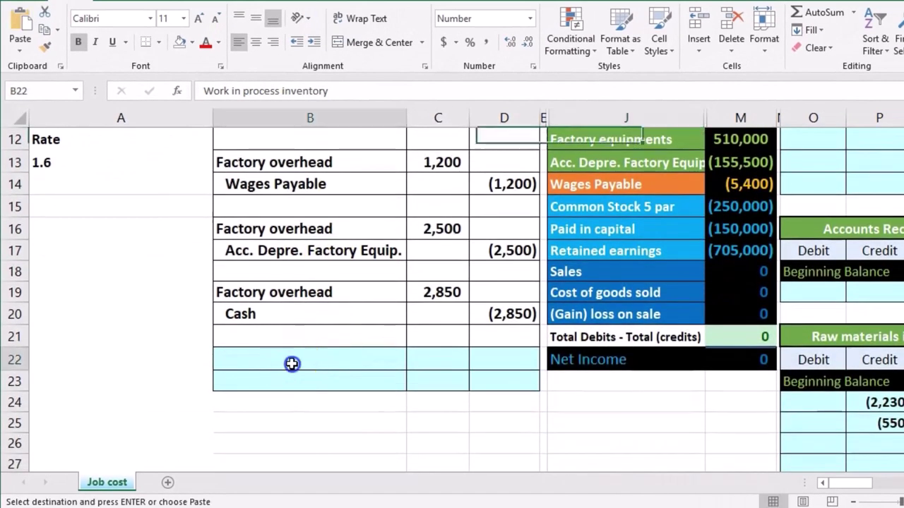
pyautogui.rightClick(292, 363)
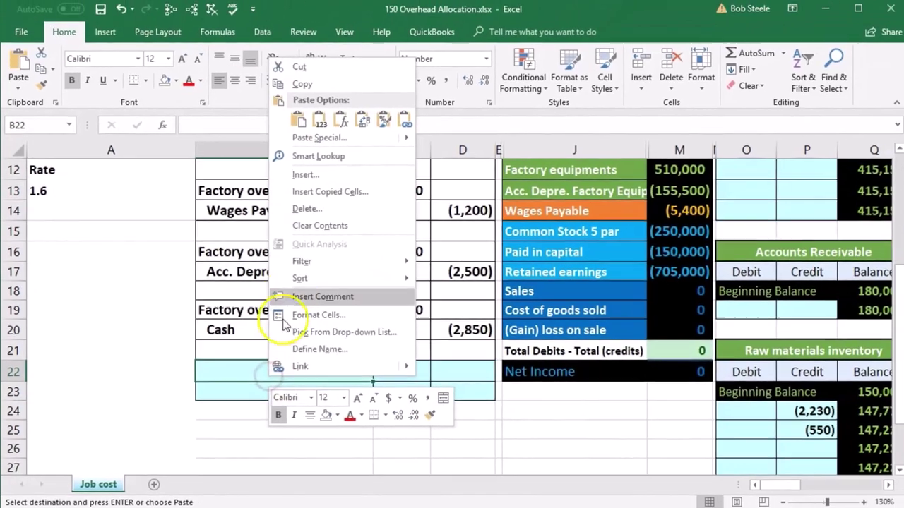
pyautogui.click(341, 93)
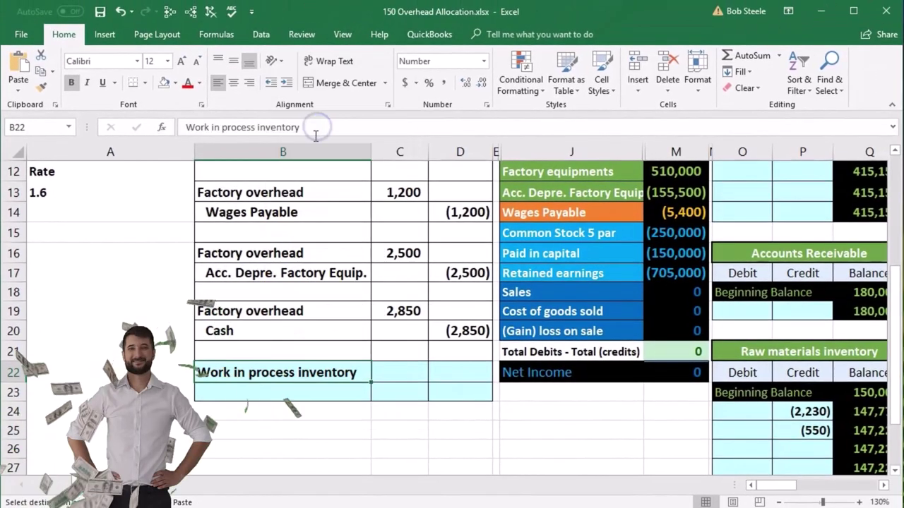
# Copy the Factory overhead account name from the trial balance and paste it as values into B23 of the journal entries
pyautogui.scroll(1, 520, 298)
pyautogui.click(540, 216)
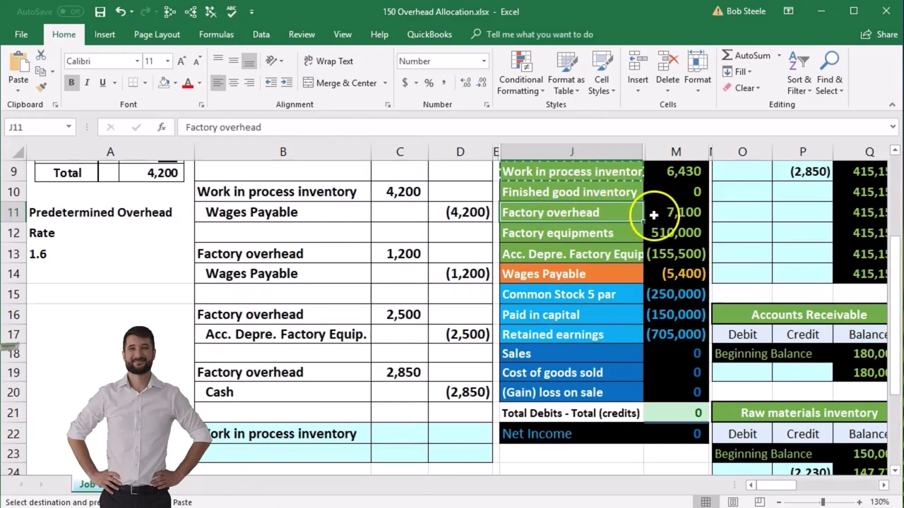
pyautogui.rightClick(565, 214)
pyautogui.click(583, 240)
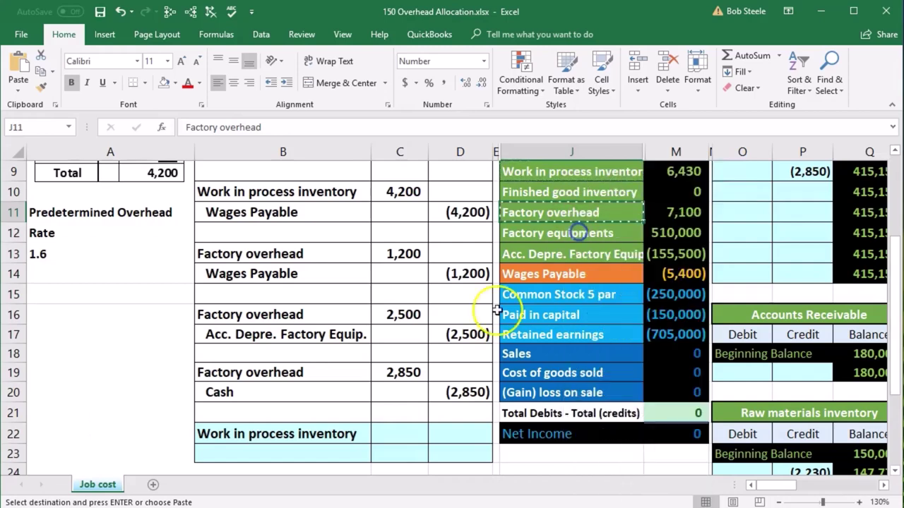
pyautogui.click(320, 449)
pyautogui.scroll(-1, 314, 431)
pyautogui.rightClick(302, 401)
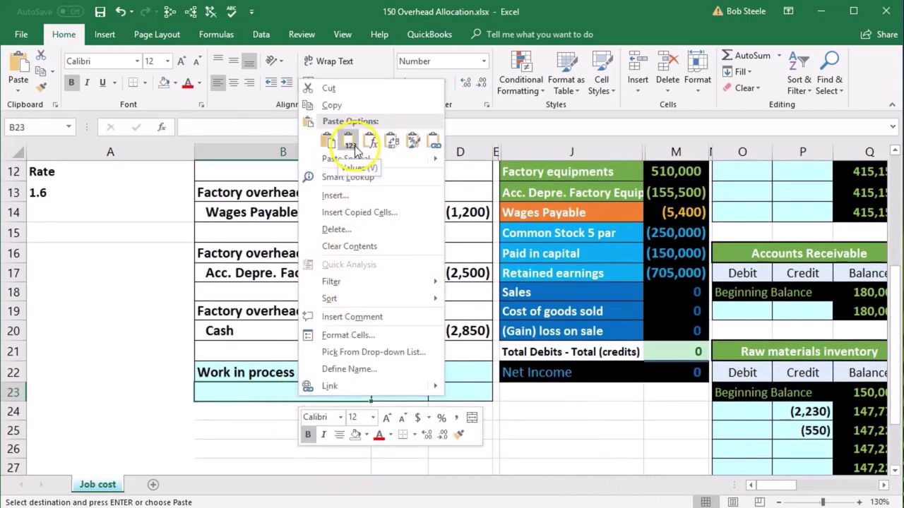
pyautogui.click(355, 145)
pyautogui.scroll(1, 441, 306)
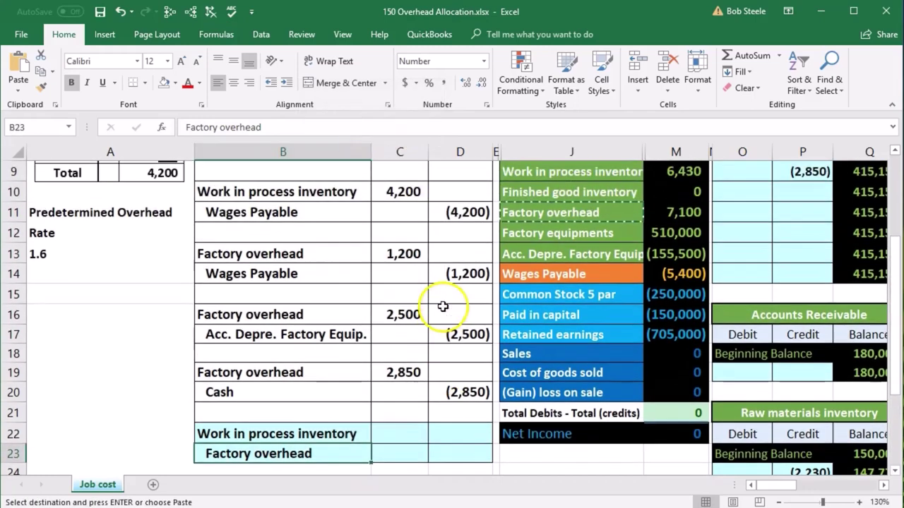
# Enter the Work in process inventory debit in C22 as =4200*1.6
pyautogui.click(675, 212)
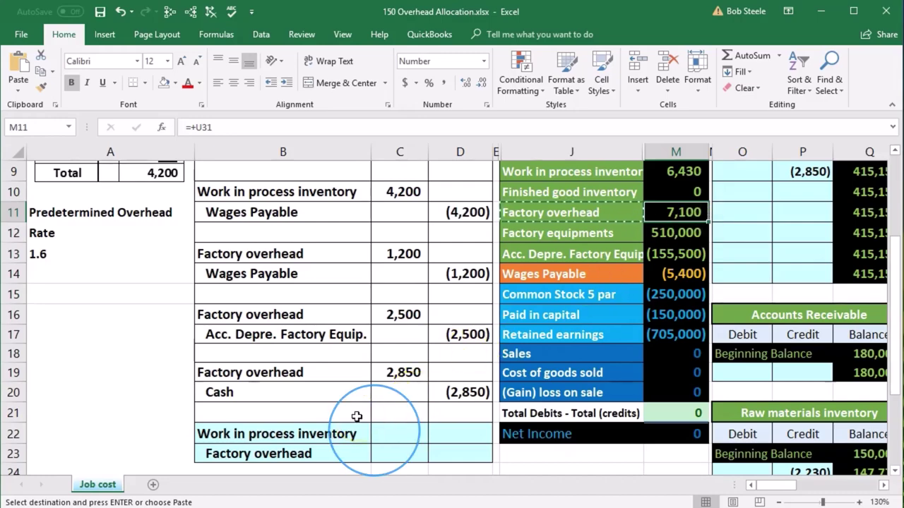
pyautogui.scroll(2, 357, 416)
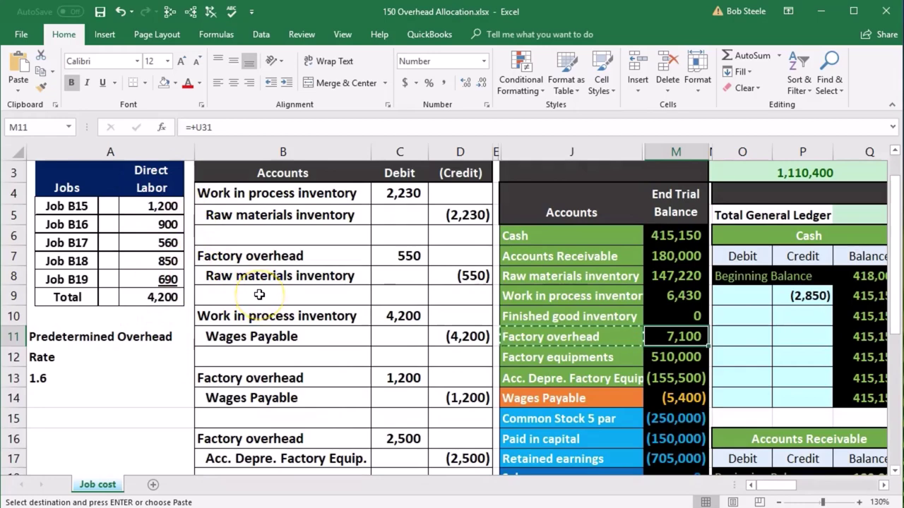
pyautogui.scroll(-3, 259, 295)
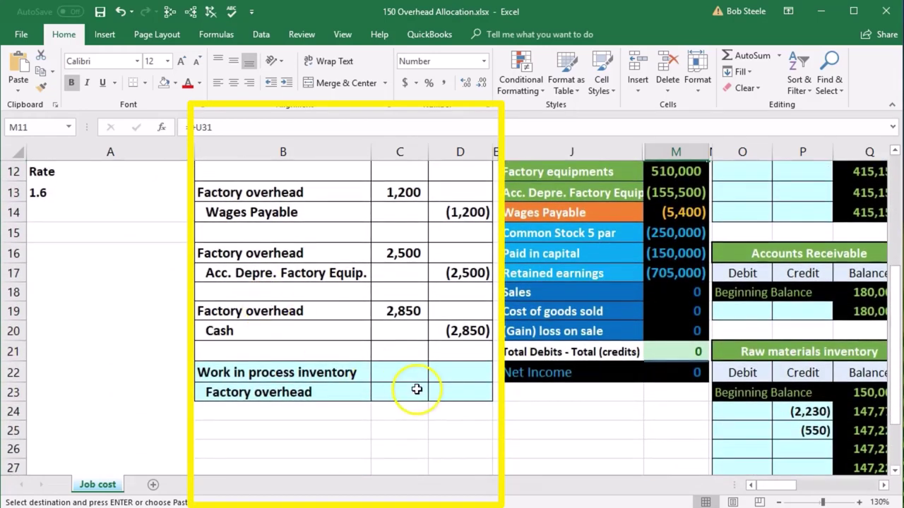
pyautogui.click(408, 378)
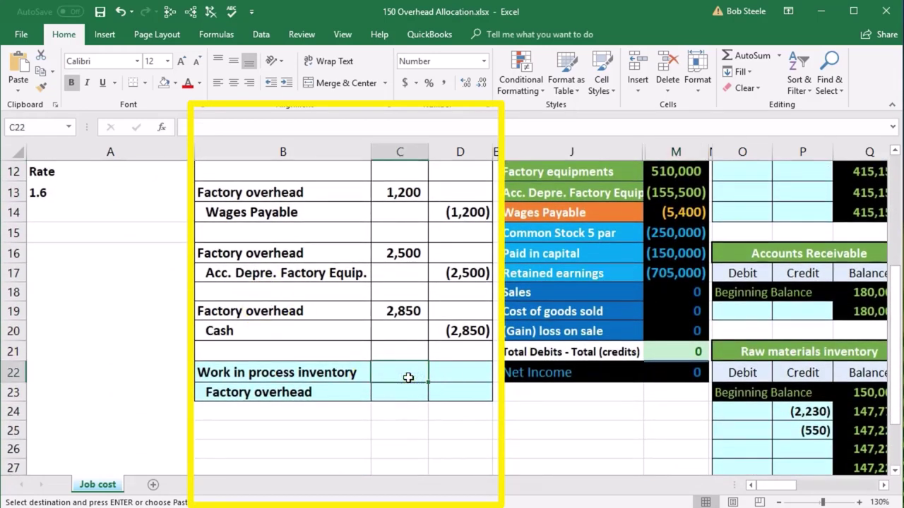
pyautogui.write('=4200')
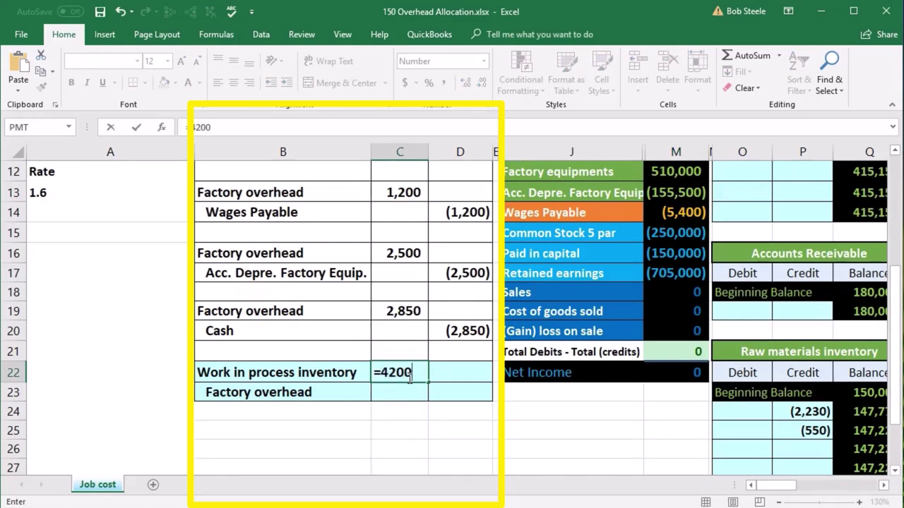
pyautogui.write('*1.6')
pyautogui.press('Return')
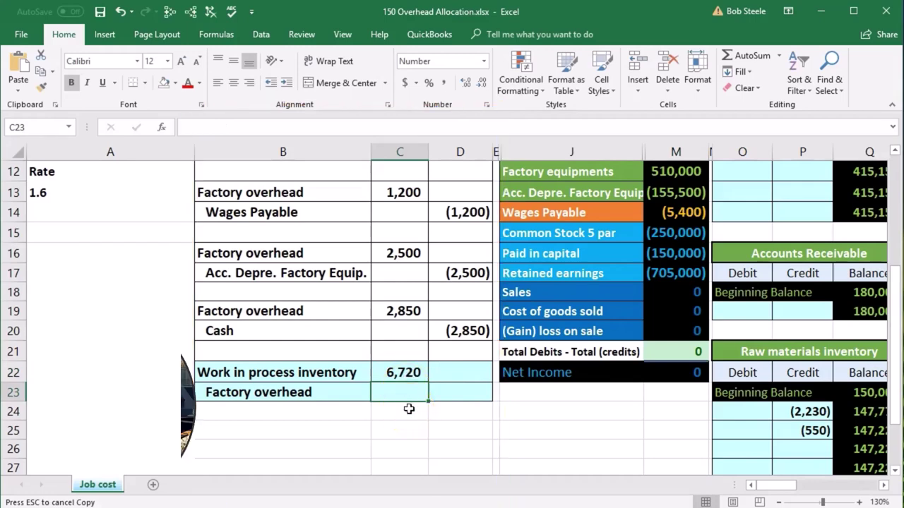
# Credit Factory overhead in D23 with the negative of the debit in C22
pyautogui.press('Right')
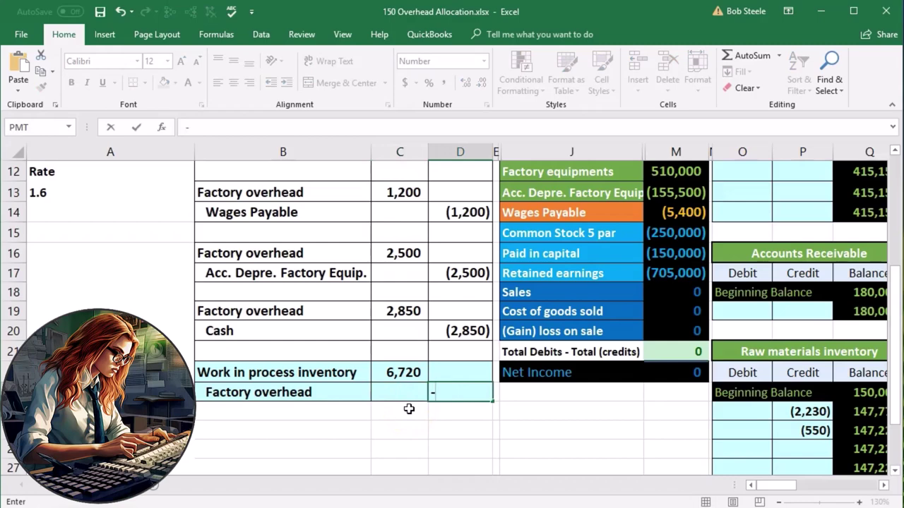
pyautogui.write('-')
pyautogui.press('Left')
pyautogui.press('Up')
pyautogui.press('Return')
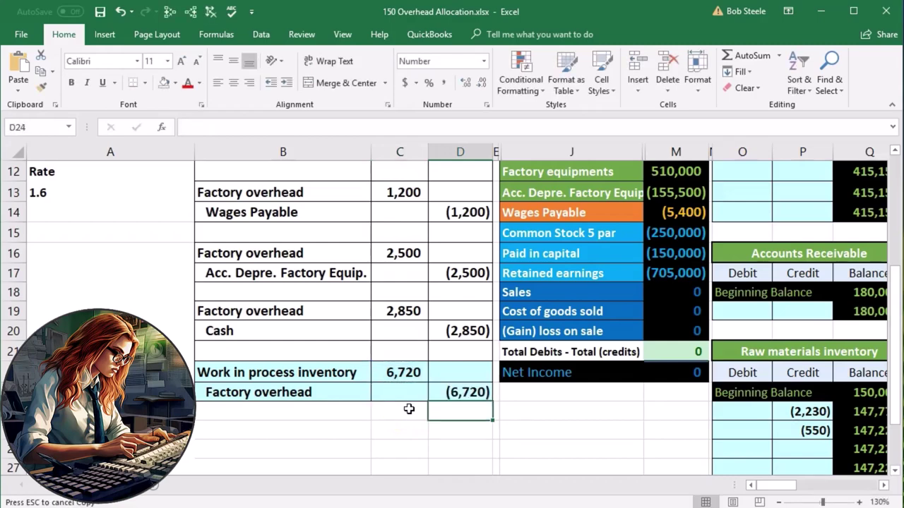
# Compare total open jobs with WIP on the trial balance and examine the difference alongside the job cost records
pyautogui.press('Right')
pyautogui.press('Right')
pyautogui.press('Right')
pyautogui.press('Right')
pyautogui.press('Right')
pyautogui.press('Right')
pyautogui.press('Right')
pyautogui.press('Right')
pyautogui.press('Right')
pyautogui.press('Right')
pyautogui.press('Right')
pyautogui.press('Right')
pyautogui.press('Right')
pyautogui.press('Right')
pyautogui.press('Right')
pyautogui.press('Right')
pyautogui.press('Right')
pyautogui.press('Right')
pyautogui.press('Right')
pyautogui.press('Right')
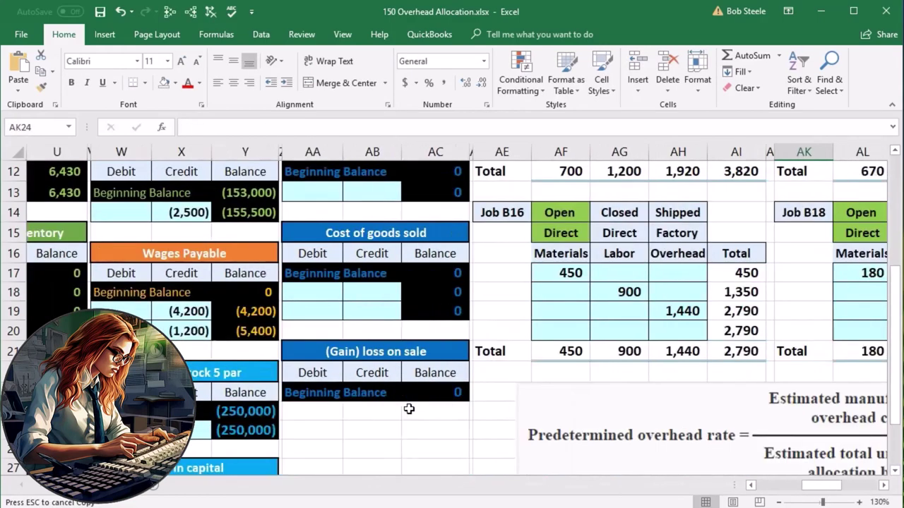
pyautogui.press('Right')
pyautogui.press('Right')
pyautogui.press('Right')
pyautogui.press('Right')
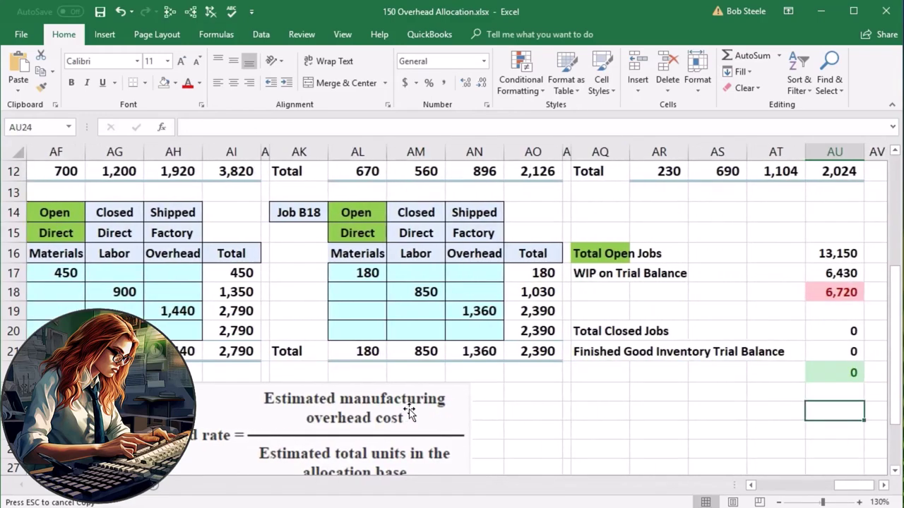
pyautogui.scroll(2, 409, 415)
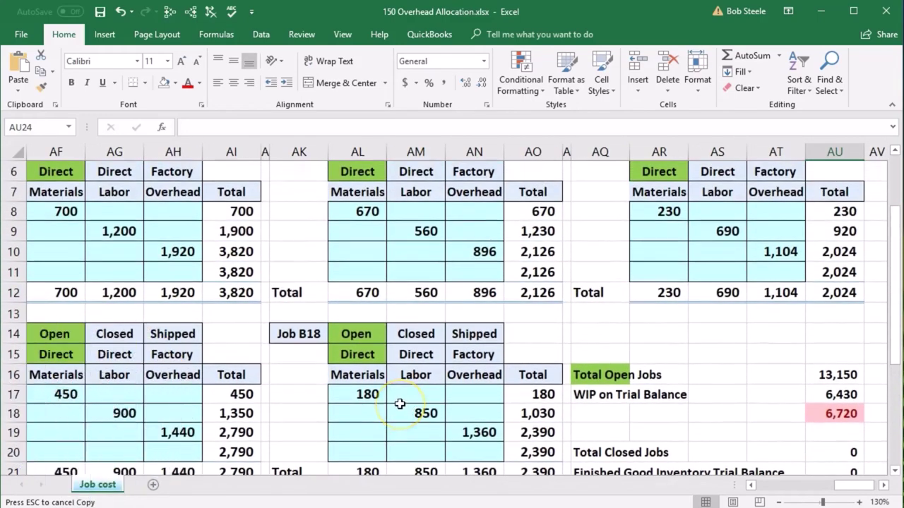
pyautogui.press('XF86Calculator')
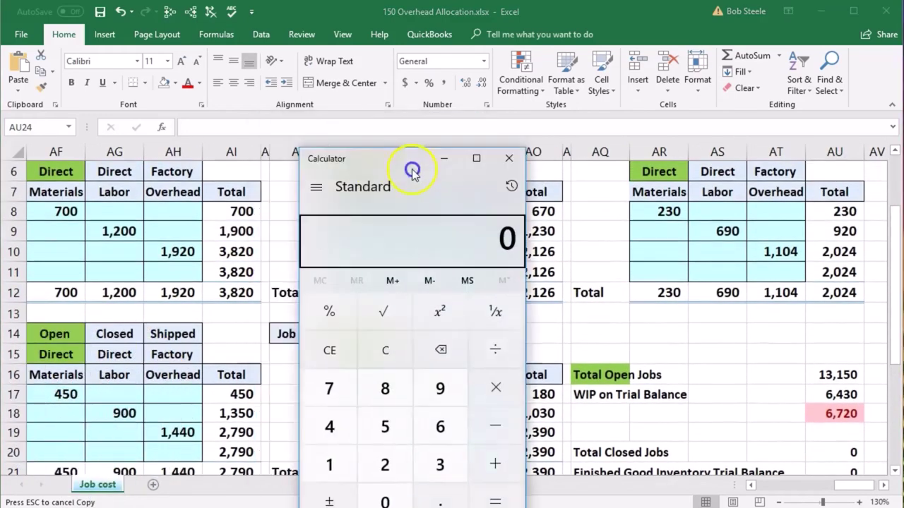
pyautogui.moveTo(412, 172); pyautogui.dragTo(607, 244)
pyautogui.click(702, 230)
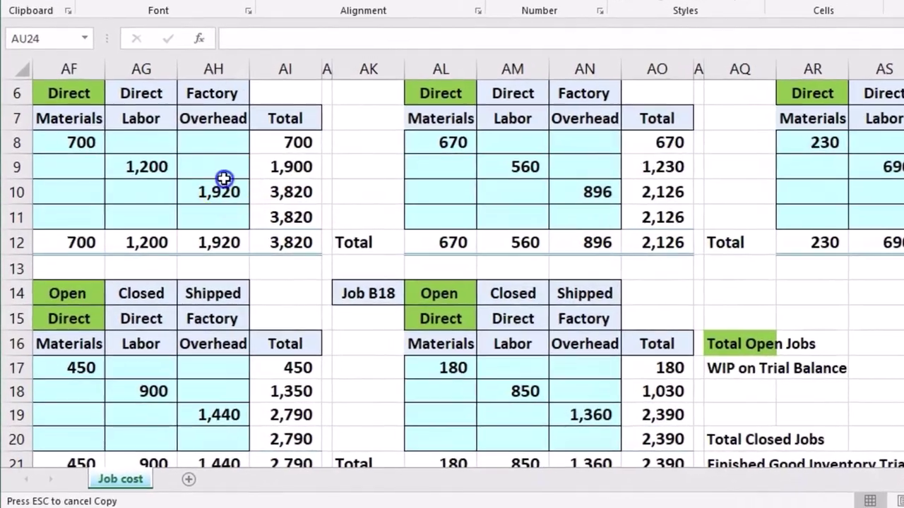
# Check the sum of the five jobs' factory overhead in AH10, AH19, AN10, AN19 and AT10 against the WIP difference
pyautogui.click(224, 177)
pyautogui.click(222, 192)
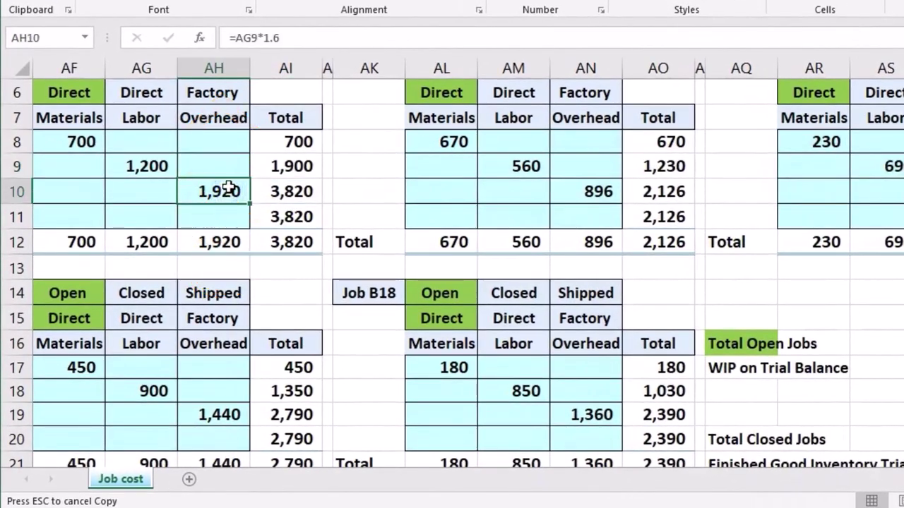
pyautogui.keyDown('ctrl'); pyautogui.click(209, 414); pyautogui.keyUp('ctrl')
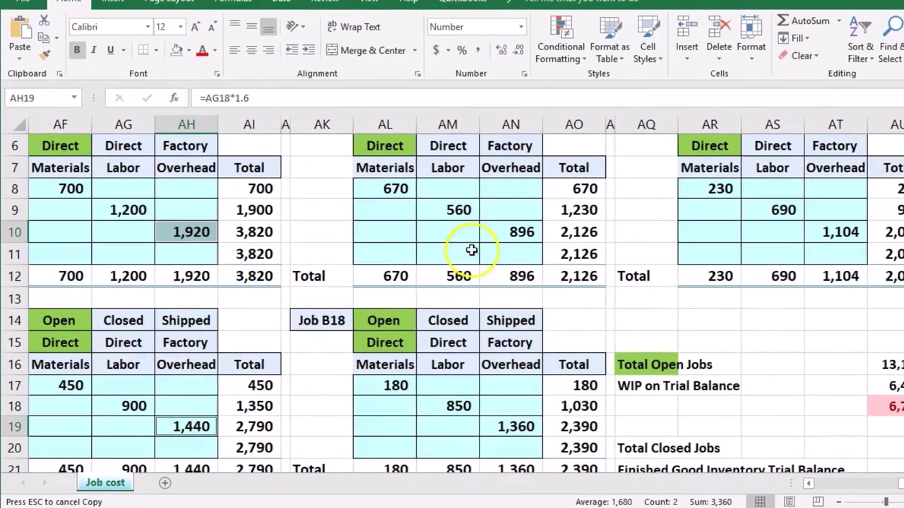
pyautogui.keyDown('ctrl'); pyautogui.click(567, 191); pyautogui.keyUp('ctrl')
pyautogui.keyDown('ctrl'); pyautogui.click(513, 426); pyautogui.keyUp('ctrl')
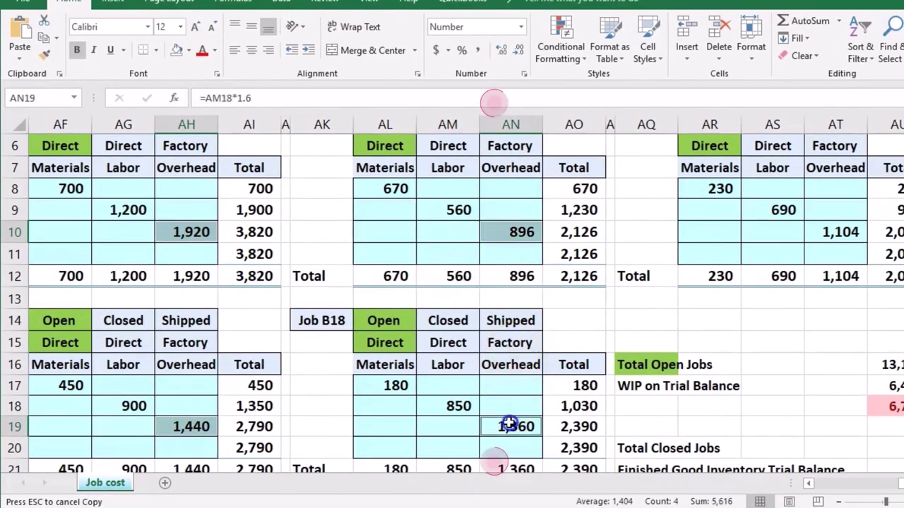
pyautogui.keyDown('ctrl'); pyautogui.click(823, 232); pyautogui.keyUp('ctrl')
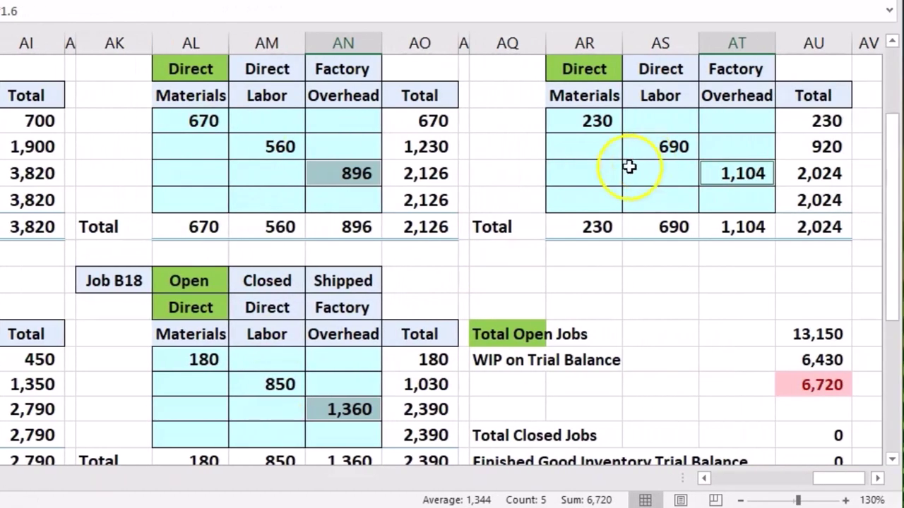
pyautogui.click(742, 381)
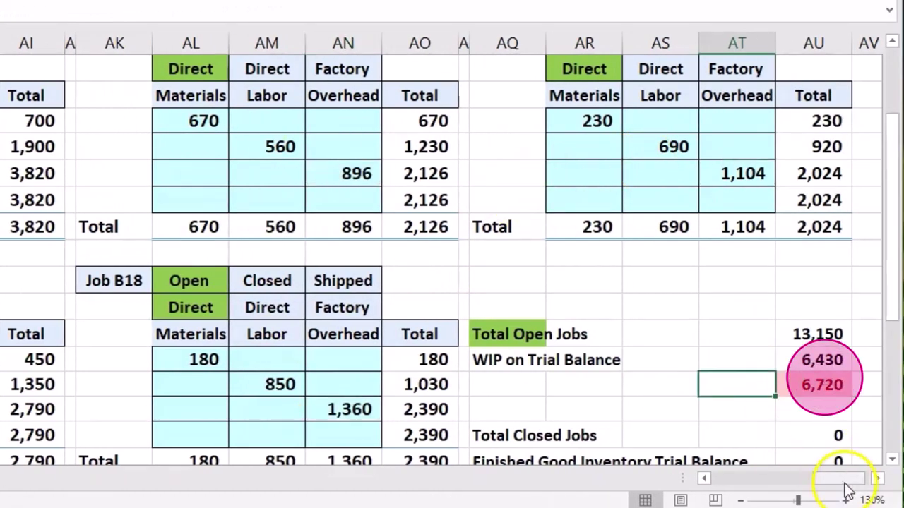
# Post the Work in process inventory debit from C22 to the account's ledger in S11 as =C22
pyautogui.moveTo(846, 482); pyautogui.dragTo(736, 477)
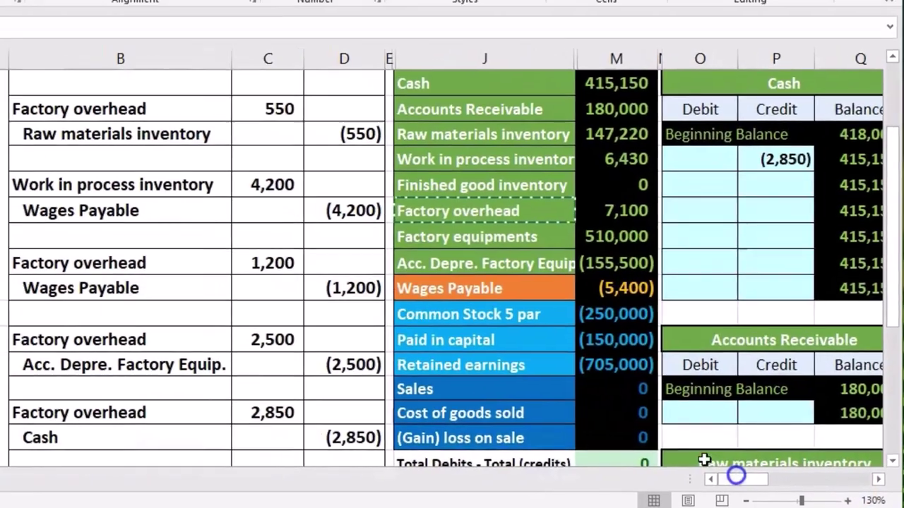
pyautogui.scroll(-2, 704, 459)
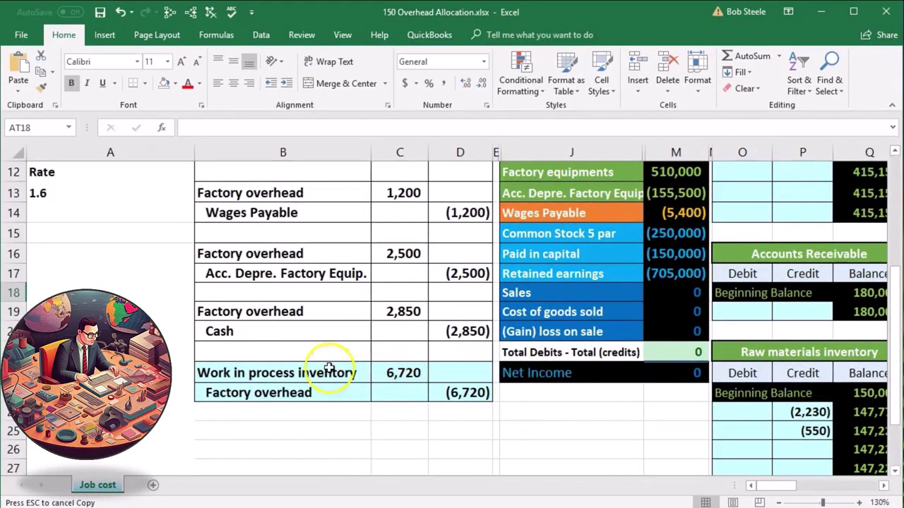
pyautogui.moveTo(329, 369); pyautogui.dragTo(395, 373)
pyautogui.scroll(2, 522, 360)
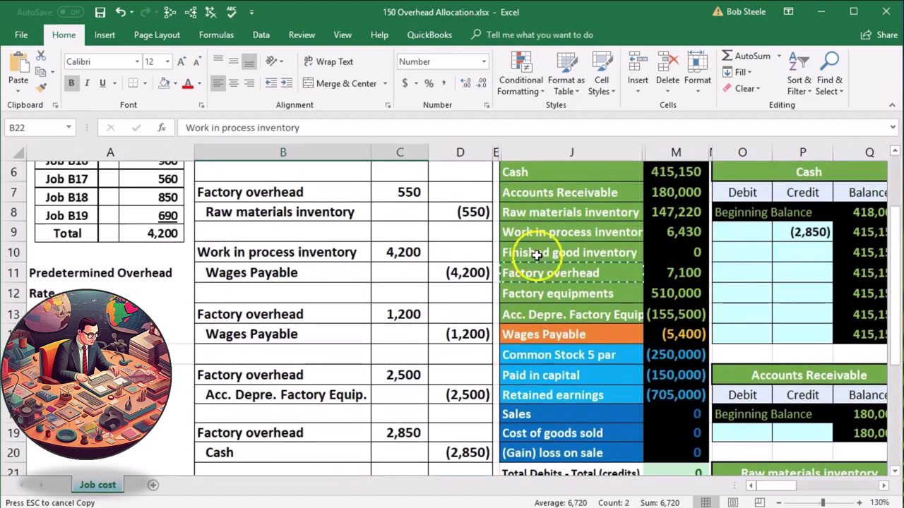
pyautogui.moveTo(513, 232); pyautogui.dragTo(674, 231)
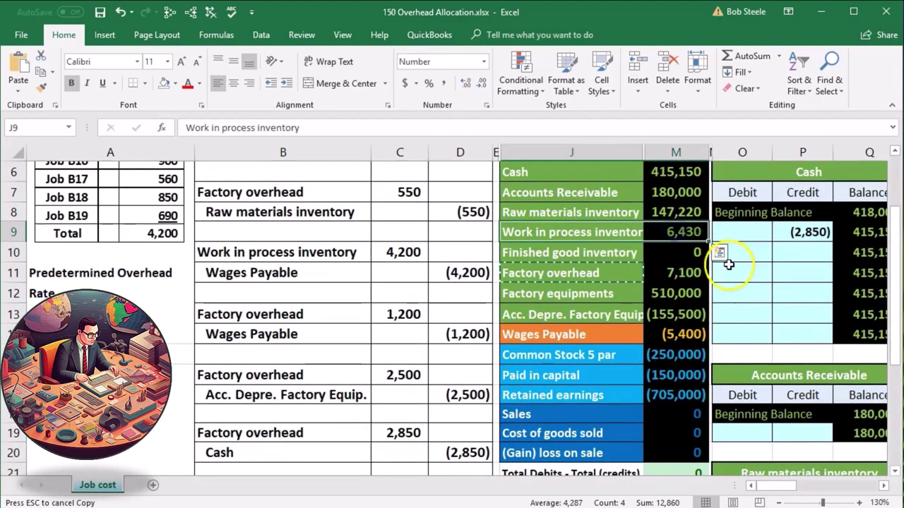
pyautogui.scroll(1, 762, 272)
pyautogui.click(798, 322)
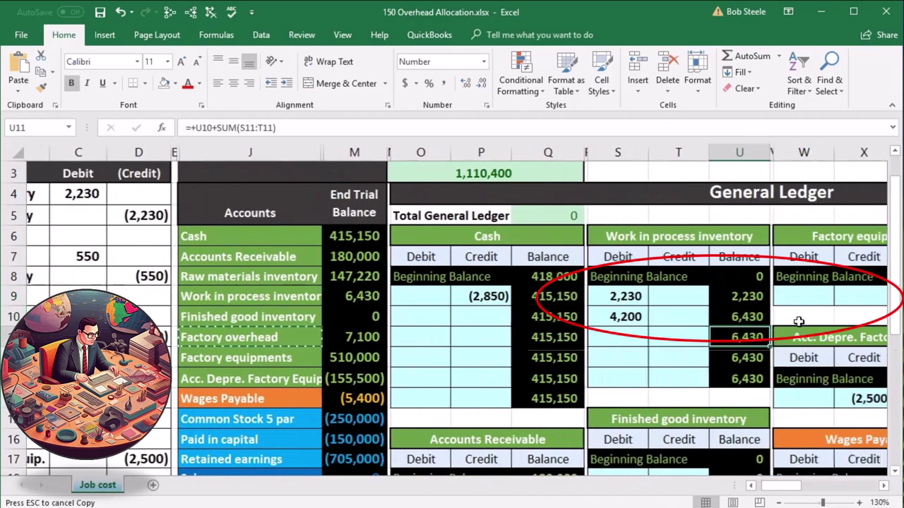
pyautogui.hscroll(1, 798, 322)
pyautogui.press('Left')
pyautogui.press('Left')
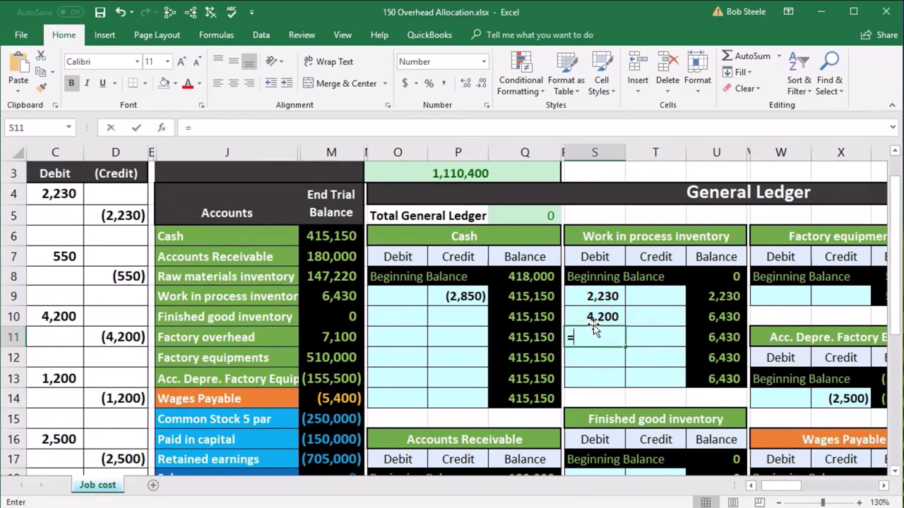
pyautogui.write('=')
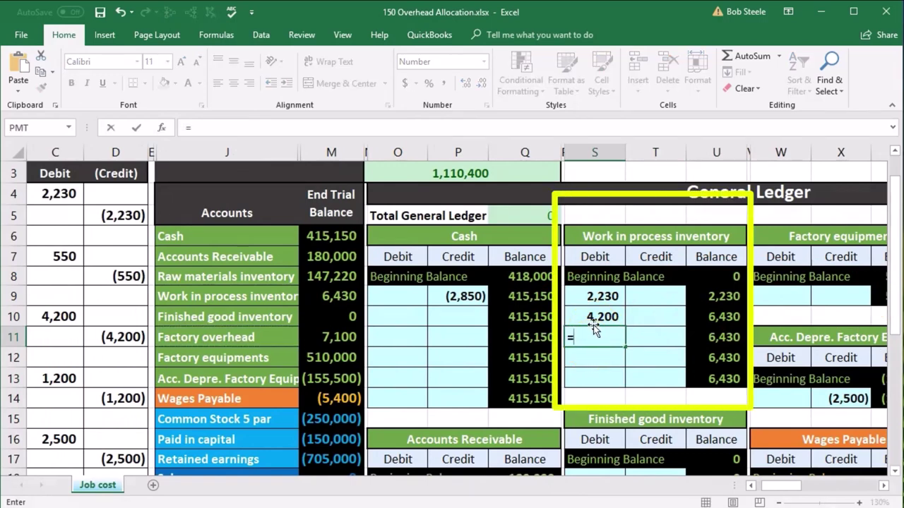
pyautogui.press('Left')
pyautogui.press('Left')
pyautogui.press('Left')
pyautogui.press('Left')
pyautogui.press('Left')
pyautogui.press('Left')
pyautogui.press('Left')
pyautogui.press('Left')
pyautogui.press('Left')
pyautogui.press('Left')
pyautogui.press('Left')
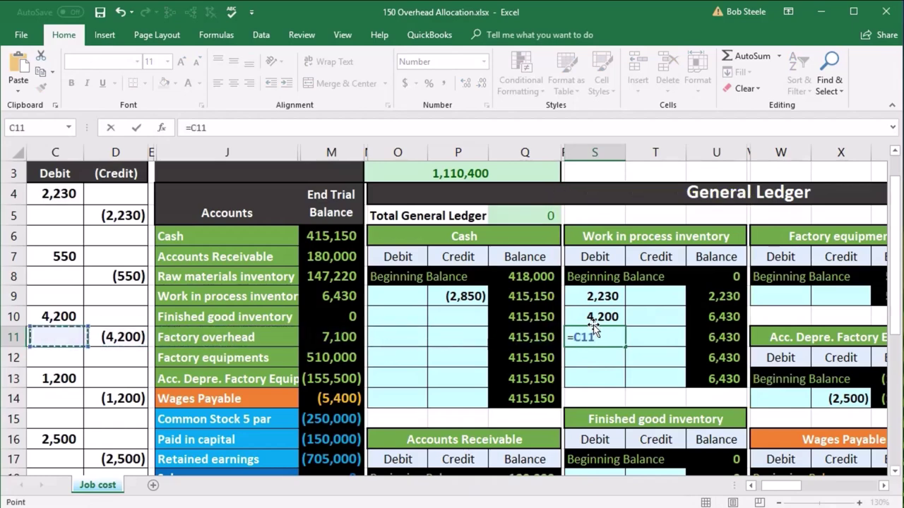
pyautogui.press('Down')
pyautogui.press('Down')
pyautogui.press('Down')
pyautogui.press('Down')
pyautogui.press('Down')
pyautogui.press('Down')
pyautogui.press('Down')
pyautogui.press('Down')
pyautogui.press('Down')
pyautogui.press('Down')
pyautogui.press('Down')
pyautogui.press('Down')
pyautogui.press('Down')
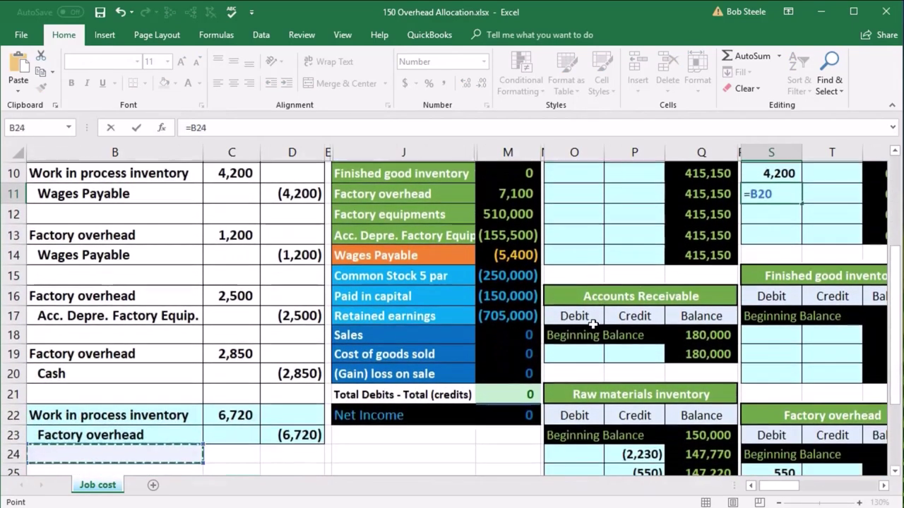
pyautogui.press('Right')
pyautogui.press('Up')
pyautogui.press('Up')
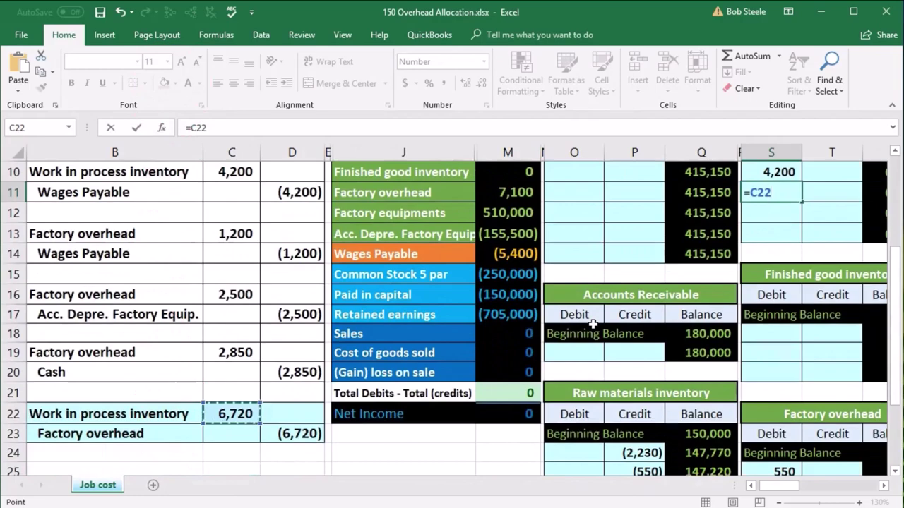
pyautogui.press('Return')
# Trace the precedents of the Work in process inventory balance in U11 and the dependents of its ending balance in U13
pyautogui.press('Right')
pyautogui.press('Right')
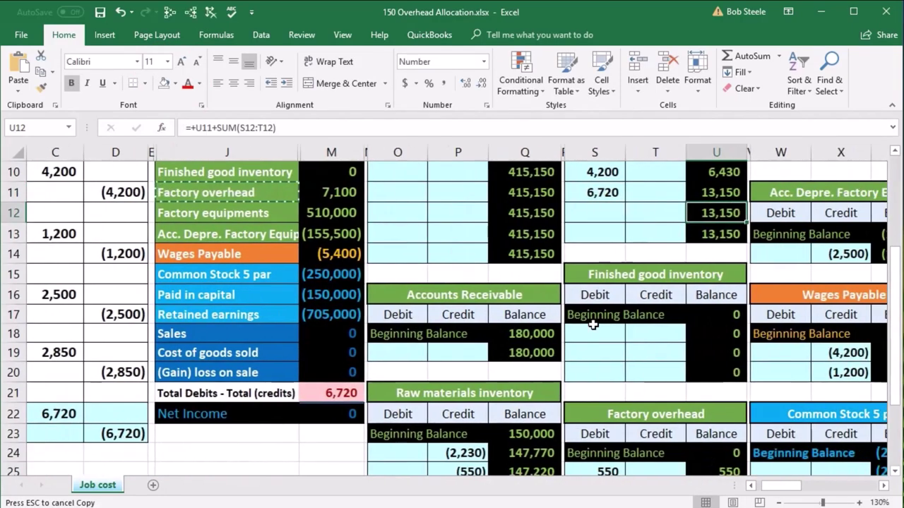
pyautogui.scroll(2, 593, 323)
pyautogui.click(719, 326)
pyautogui.click(723, 297)
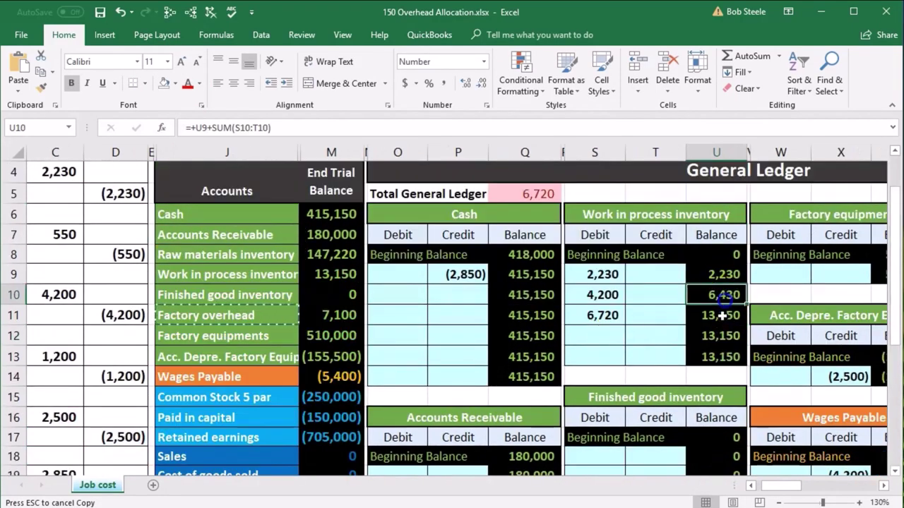
pyautogui.click(723, 321)
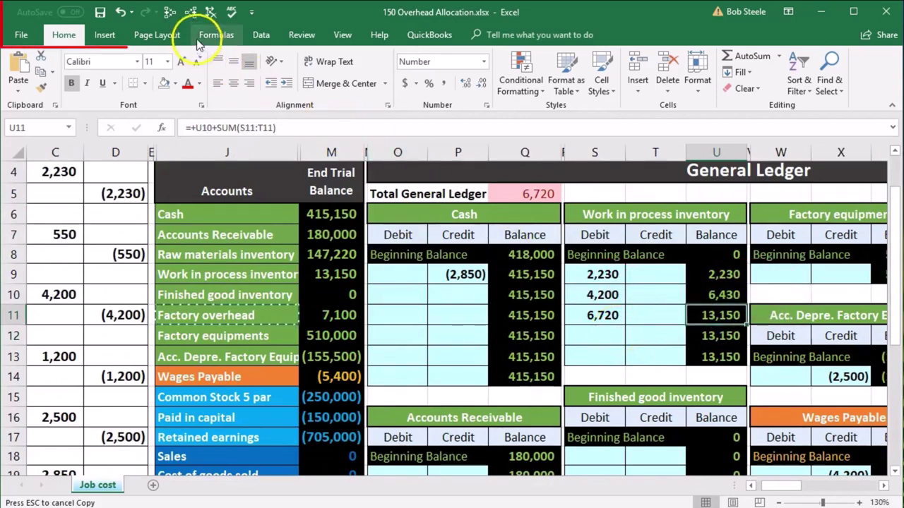
pyautogui.click(170, 14)
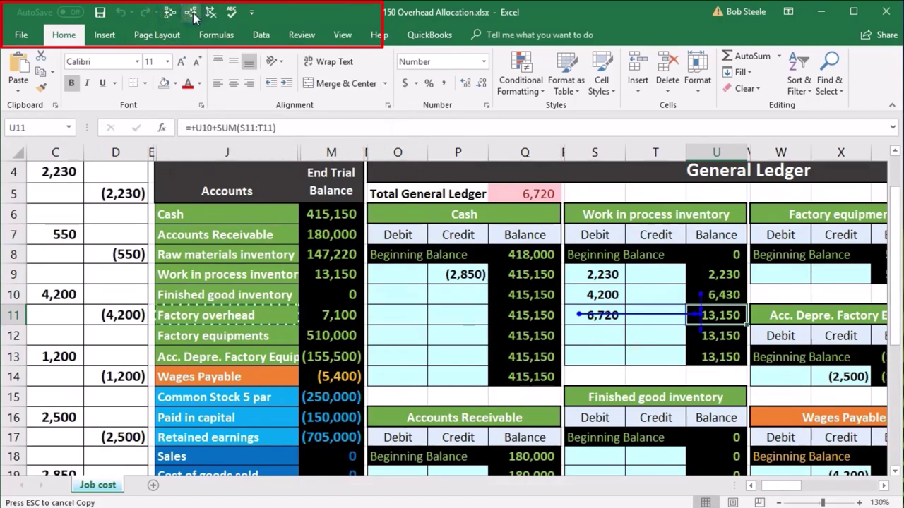
pyautogui.click(730, 356)
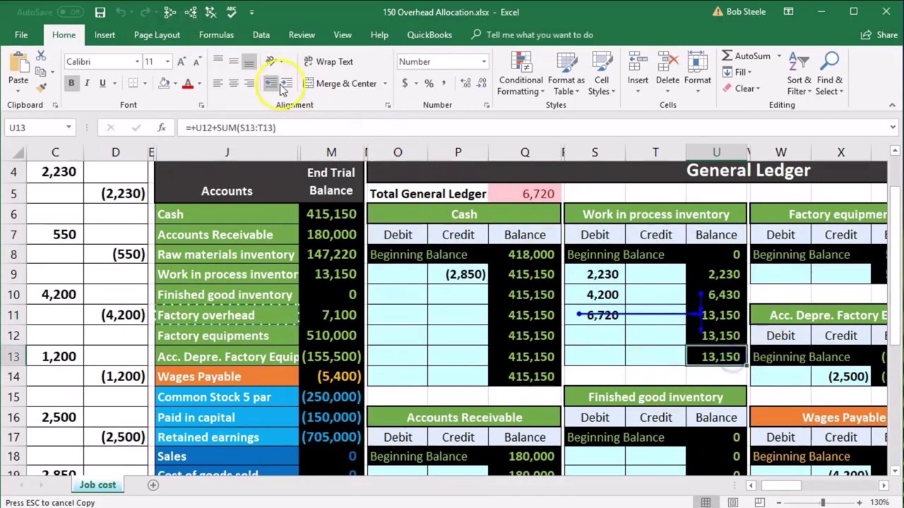
pyautogui.click(196, 15)
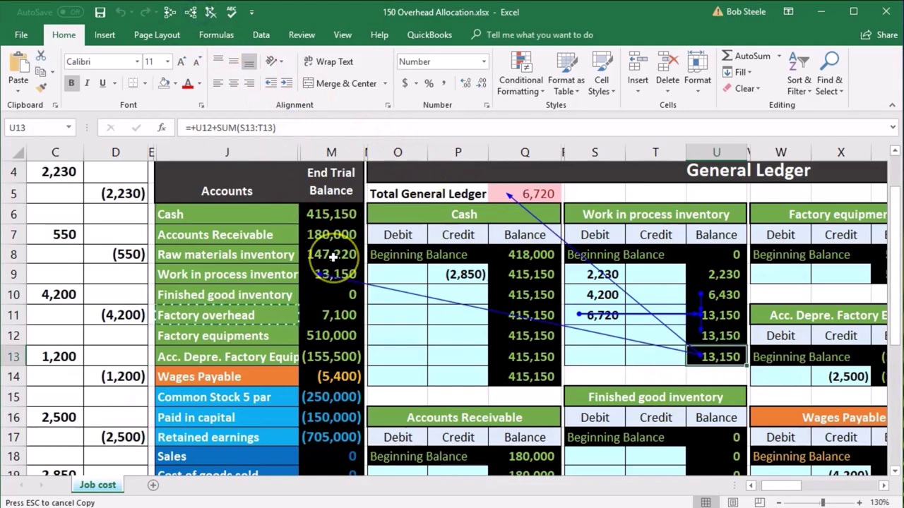
# Check the trial balance's Total Debits - Total (credits) in M21 and remove the trace arrows
pyautogui.scroll(-2, 332, 257)
pyautogui.click(342, 393)
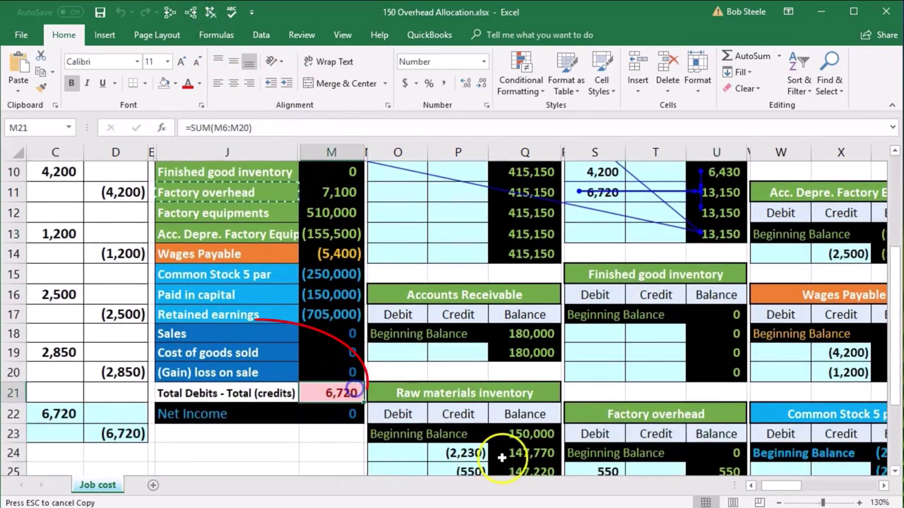
pyautogui.moveTo(776, 487); pyautogui.dragTo(762, 486)
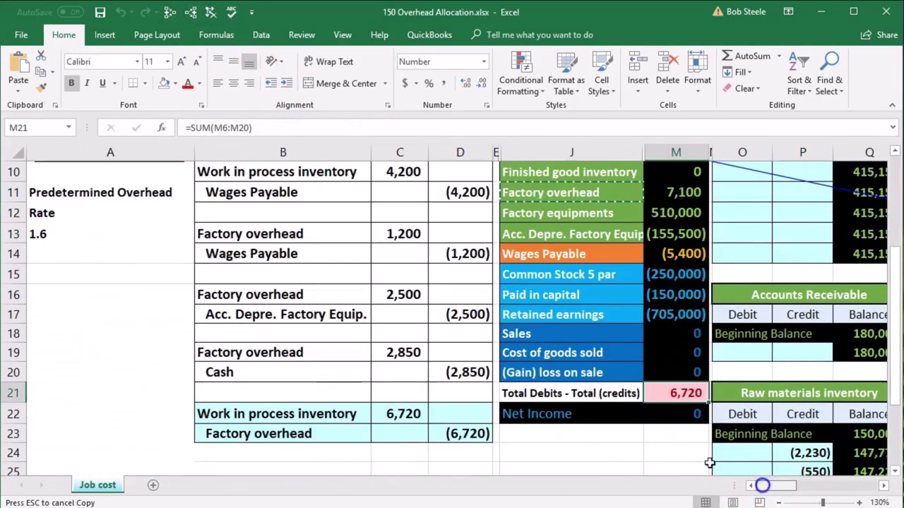
pyautogui.click(211, 13)
# Post the Factory overhead credit from D23 to the account's ledger in T29 as =D23
pyautogui.moveTo(298, 432); pyautogui.dragTo(448, 430)
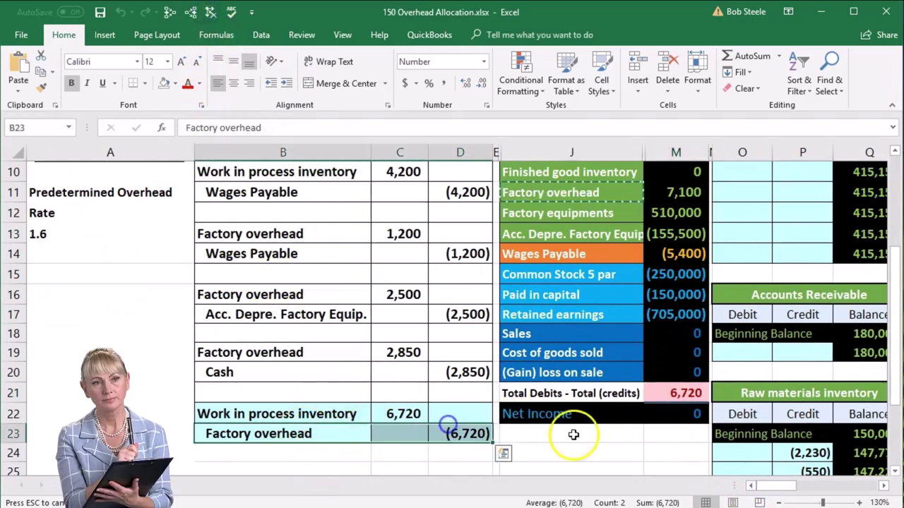
pyautogui.click(883, 487)
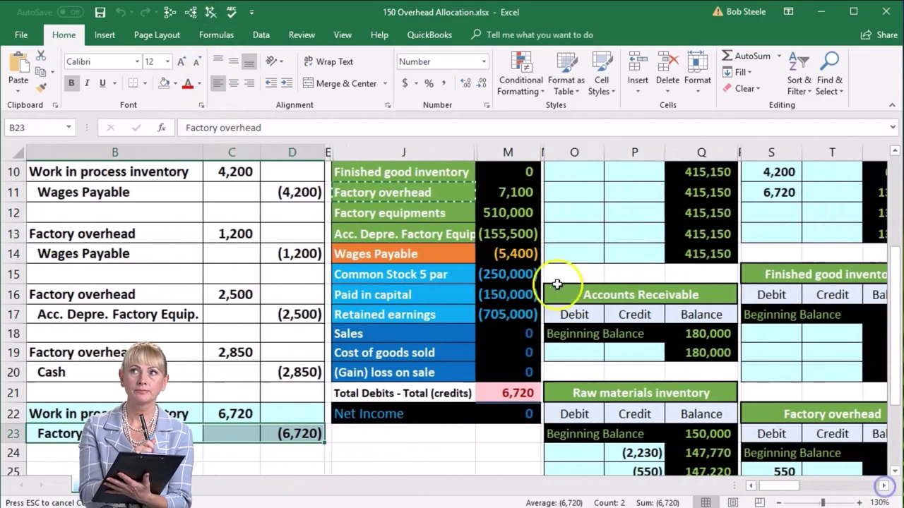
pyautogui.scroll(-2, 798, 282)
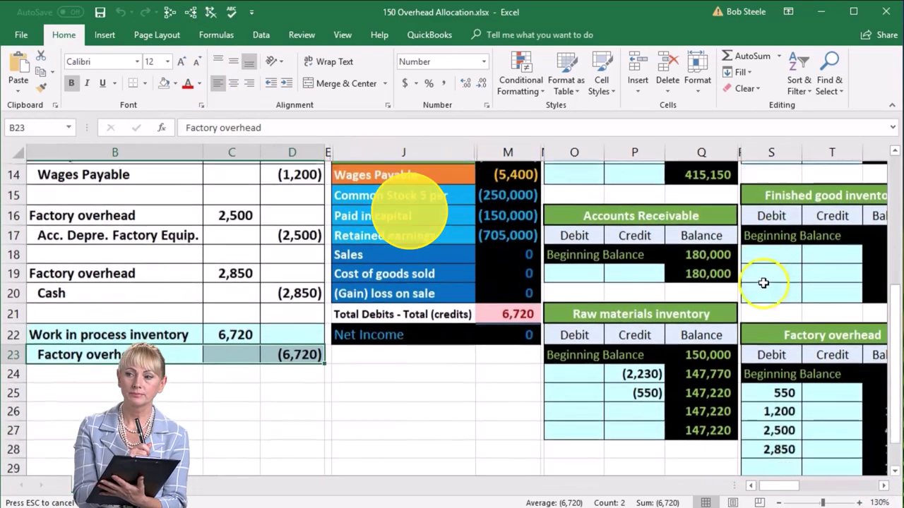
pyautogui.click(884, 485)
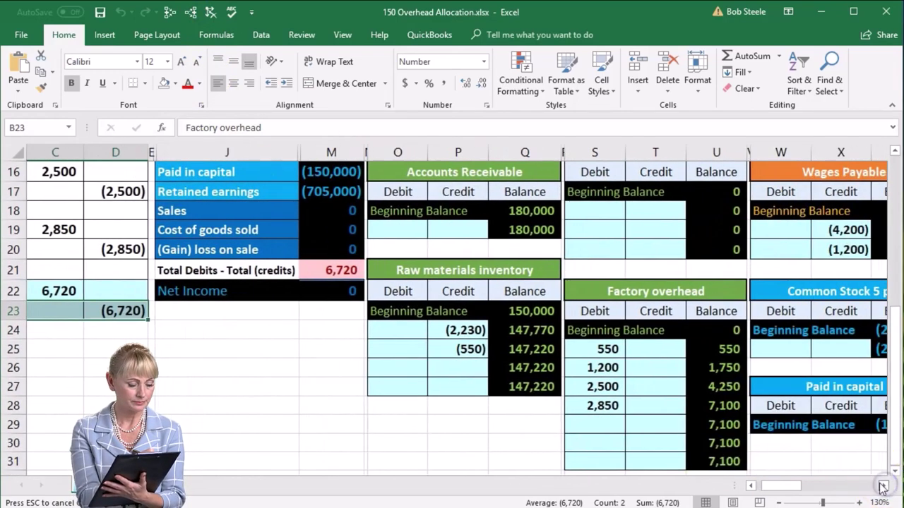
pyautogui.click(640, 424)
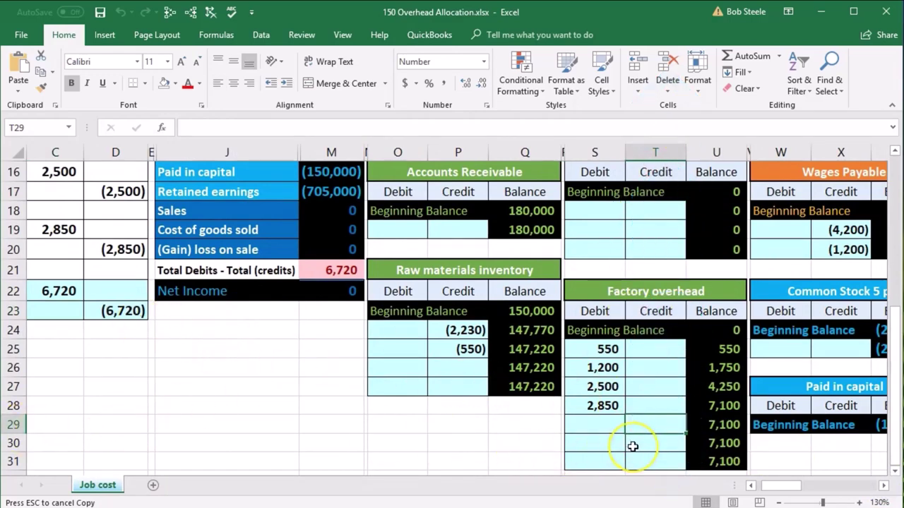
pyautogui.write('=')
pyautogui.press('Left')
pyautogui.press('Left')
pyautogui.press('Left')
pyautogui.press('Left')
pyautogui.press('Left')
pyautogui.press('Left')
pyautogui.press('Left')
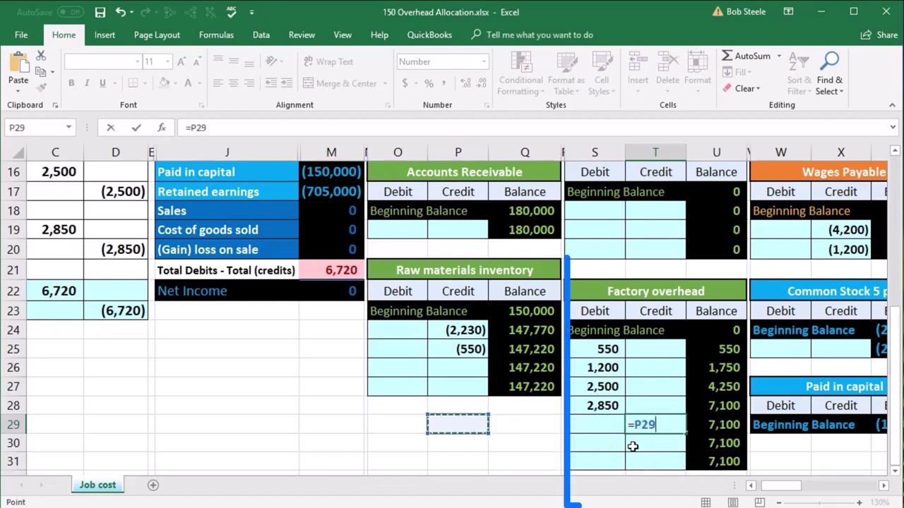
pyautogui.press('Left')
pyautogui.press('Left')
pyautogui.press('Left')
pyautogui.press('Up')
pyautogui.press('Up')
pyautogui.press('Up')
pyautogui.press('Up')
pyautogui.press('Up')
pyautogui.press('Up')
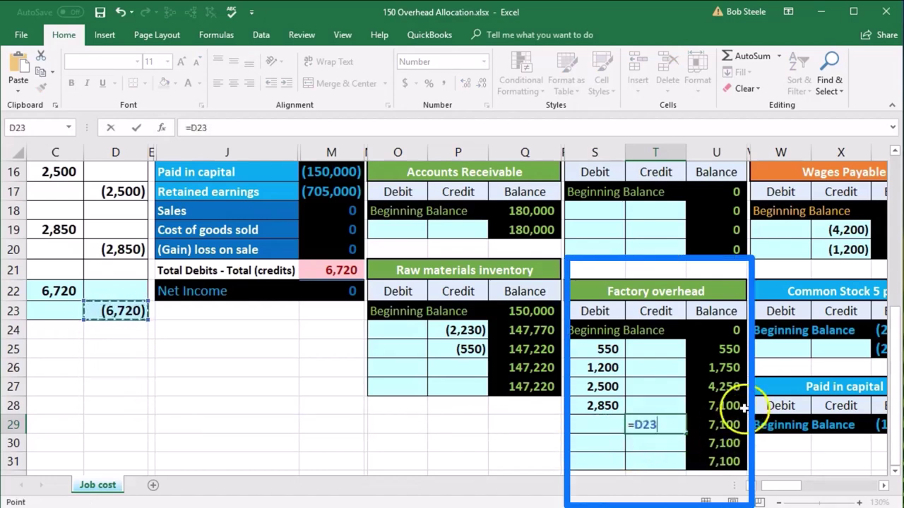
pyautogui.press('Return')
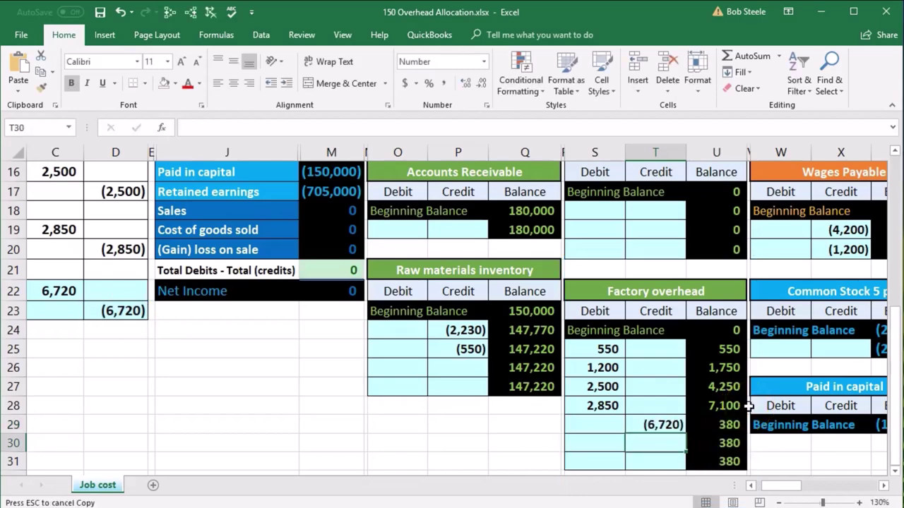
# Check the Factory overhead ledger balance in U29 against the trial balance, including the total, overhead and work in process lines
pyautogui.click(713, 427)
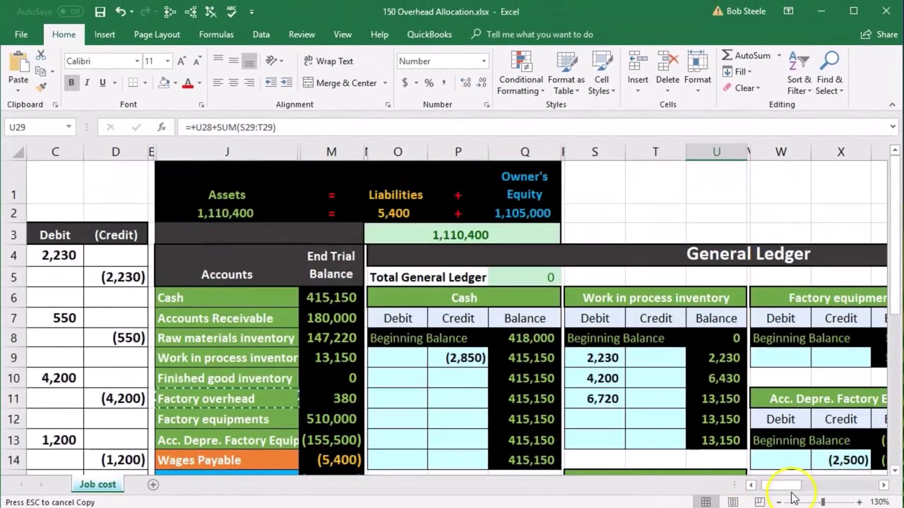
pyautogui.moveTo(792, 494); pyautogui.dragTo(776, 484)
pyautogui.scroll(-3, 462, 389)
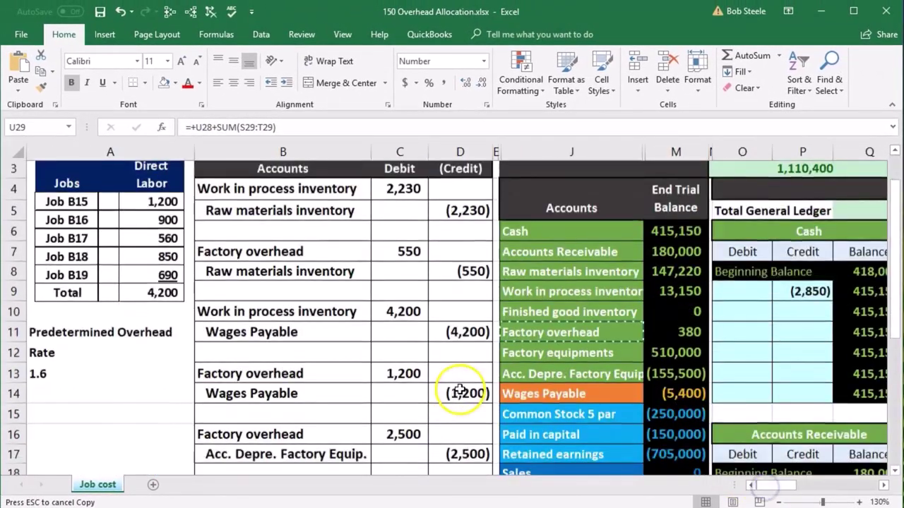
pyautogui.click(664, 393)
pyautogui.scroll(2, 665, 388)
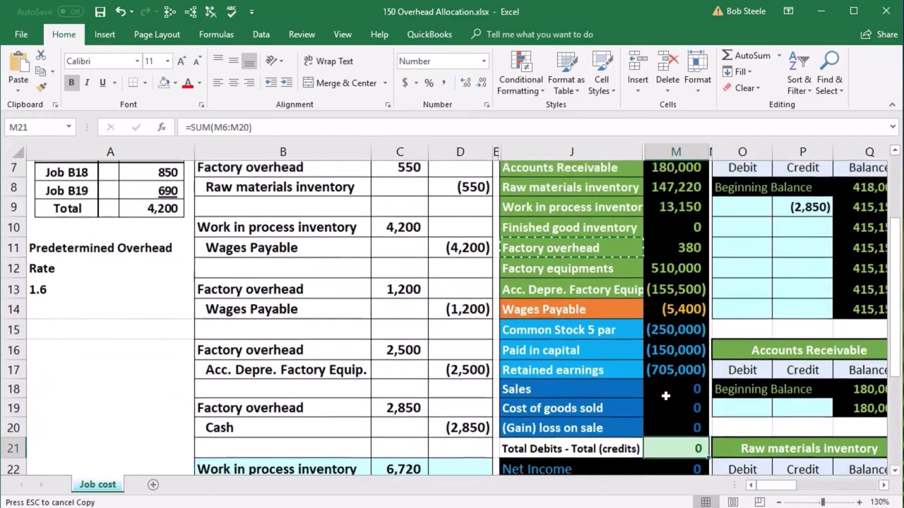
pyautogui.click(673, 316)
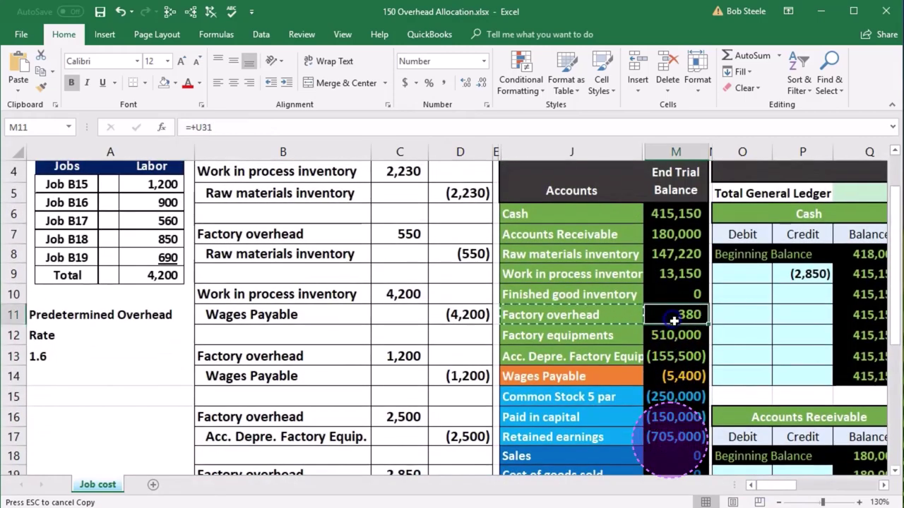
pyautogui.click(675, 276)
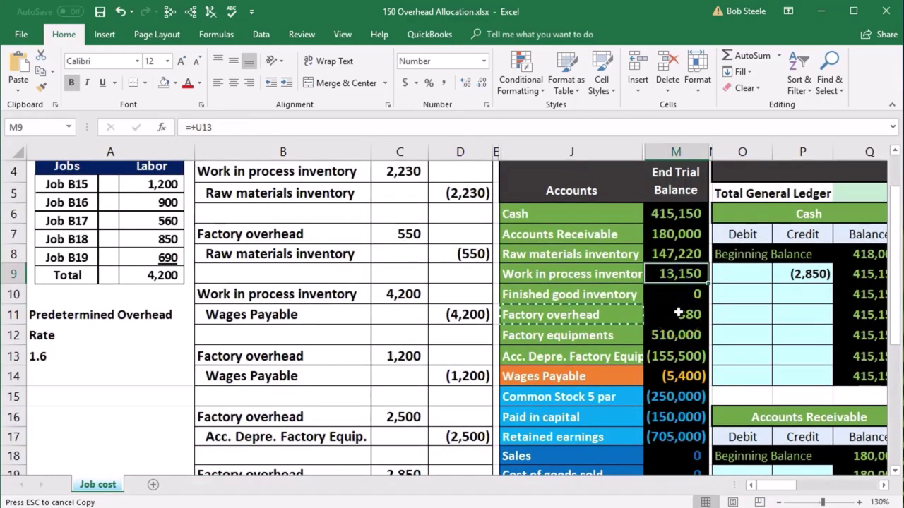
# Inspect the formula for Total Debits - Total (credits) in M21, and the Work in process inventory balance in M9
pyautogui.scroll(-1, 688, 357)
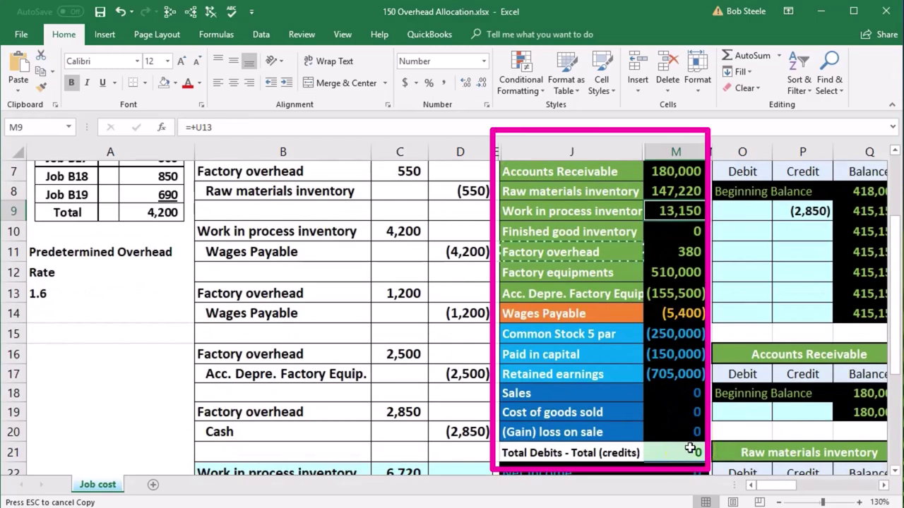
pyautogui.click(691, 449)
pyautogui.doubleClick(691, 450)
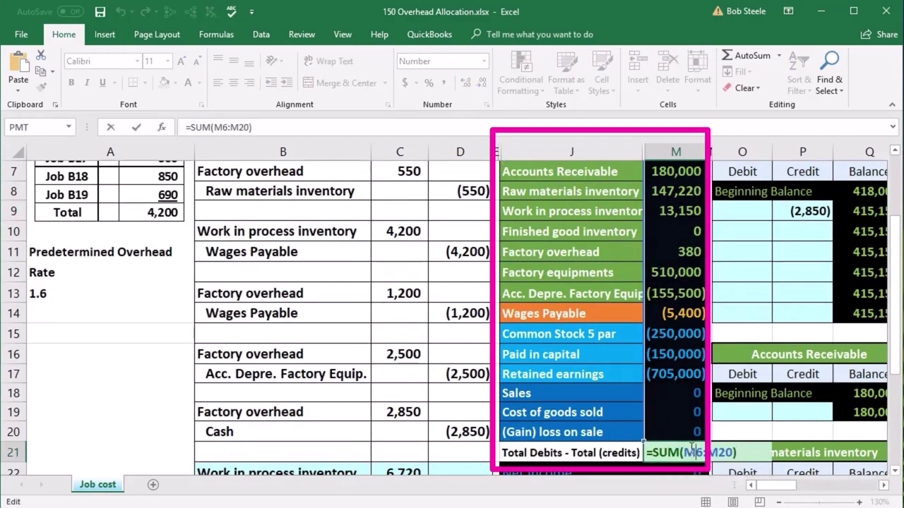
pyautogui.press('Return')
pyautogui.scroll(1, 689, 447)
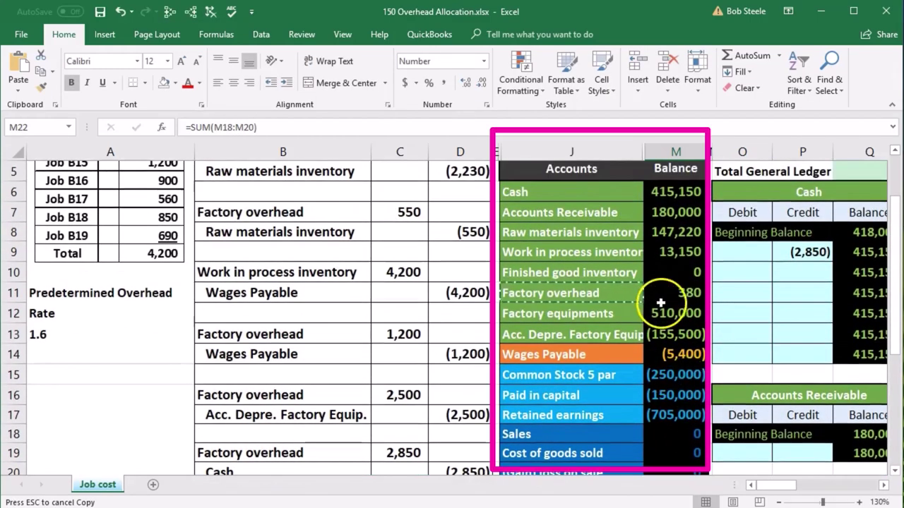
pyautogui.click(676, 254)
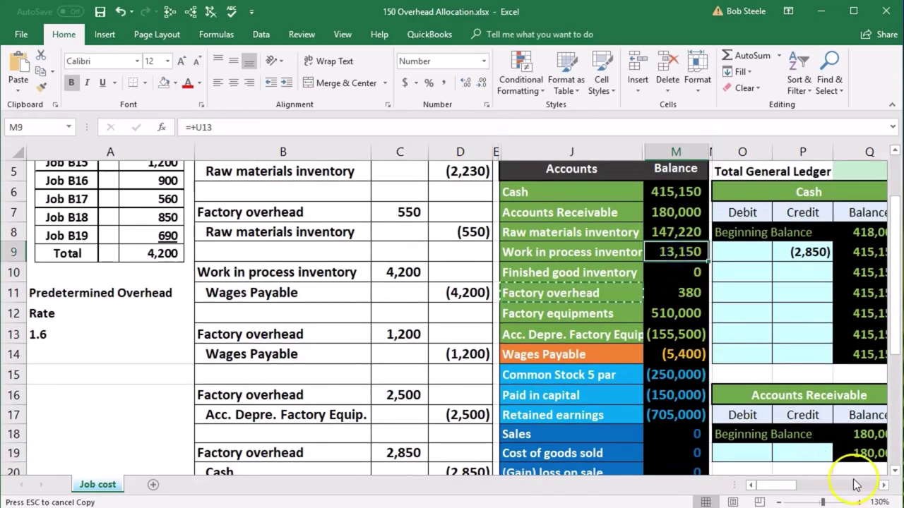
# Inspect the overhead debit in S11 of the Work in process inventory ledger
pyautogui.click(883, 486)
pyautogui.click(883, 486)
pyautogui.click(883, 485)
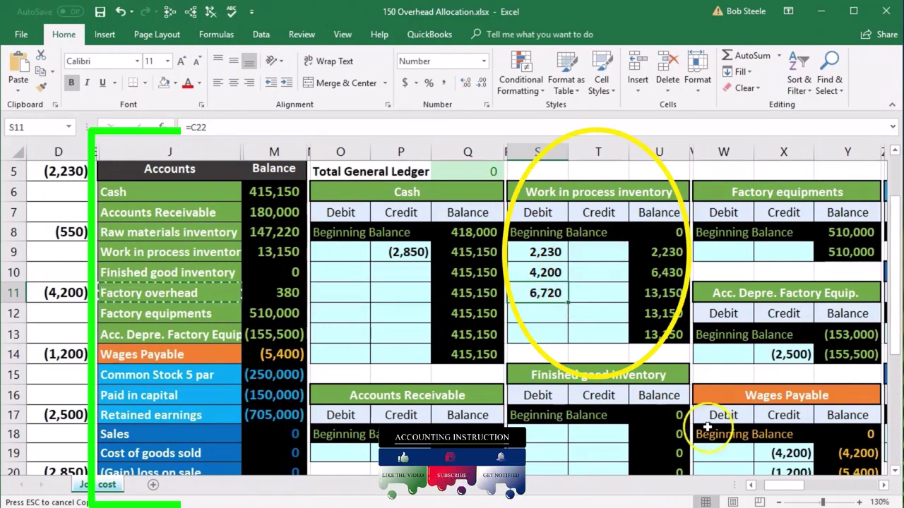
# Trace the precedents of Total Open Jobs in AU16 to the individual job cost sheet totals
pyautogui.moveTo(774, 486); pyautogui.dragTo(830, 486)
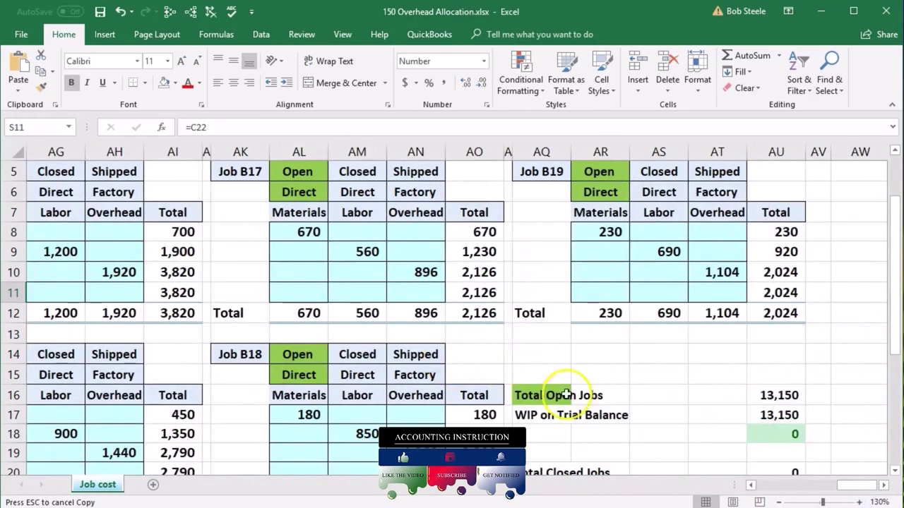
pyautogui.click(751, 486)
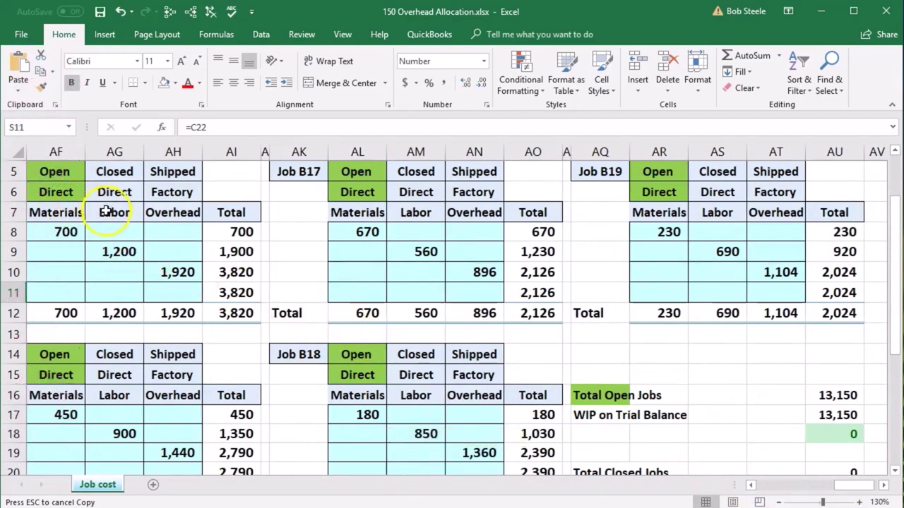
pyautogui.click(829, 395)
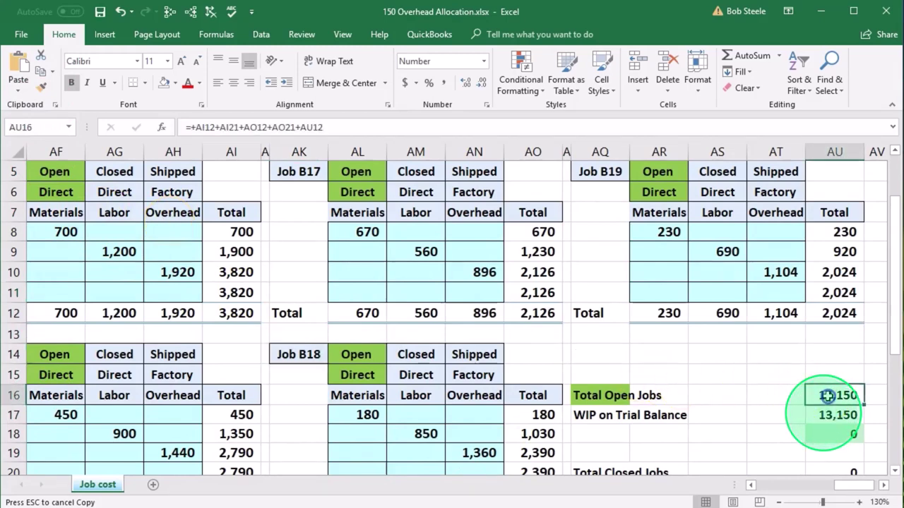
pyautogui.click(176, 19)
pyautogui.scroll(-1, 621, 367)
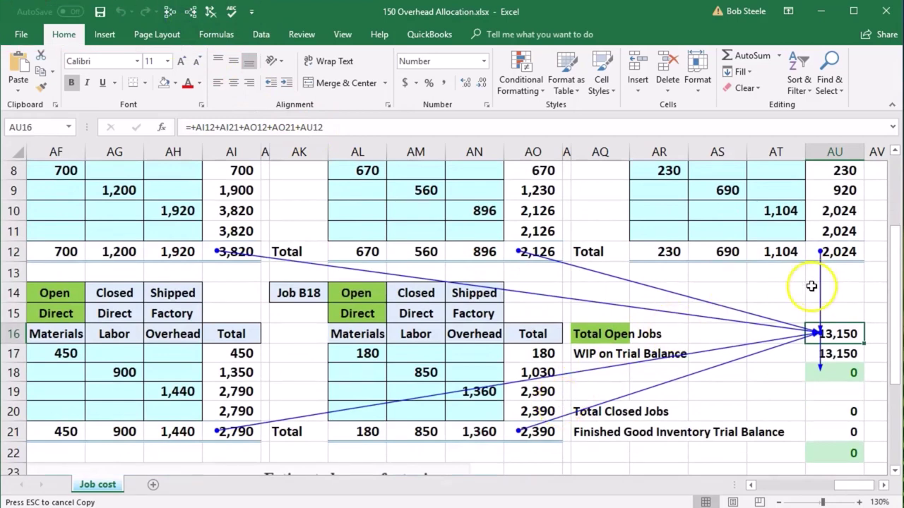
pyautogui.scroll(1, 813, 279)
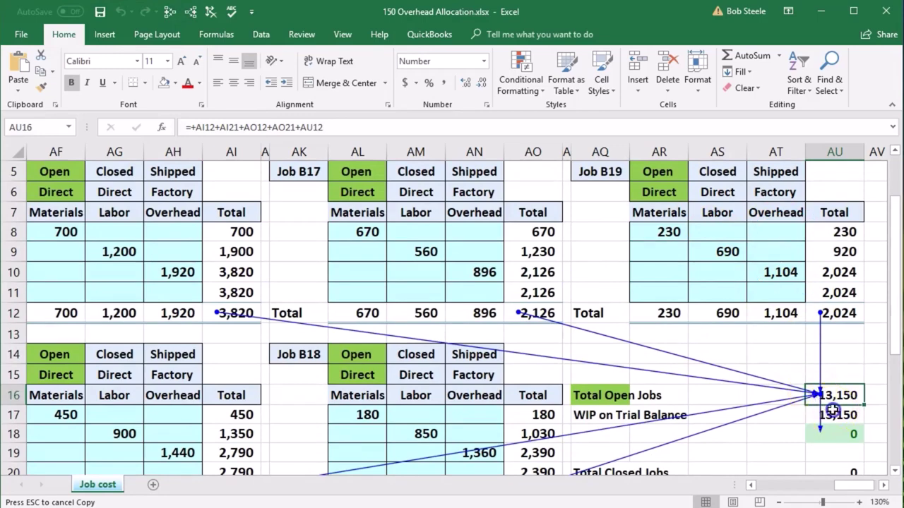
# Trace the precedents of WIP on Trial Balance in AU17 to the Work in process inventory balance in M9
pyautogui.click(833, 415)
pyautogui.click(169, 11)
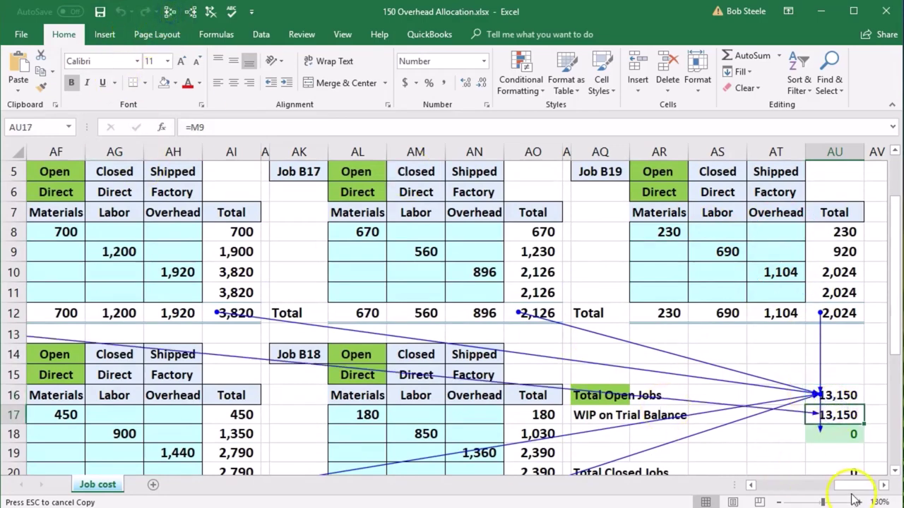
pyautogui.moveTo(854, 500); pyautogui.dragTo(782, 497)
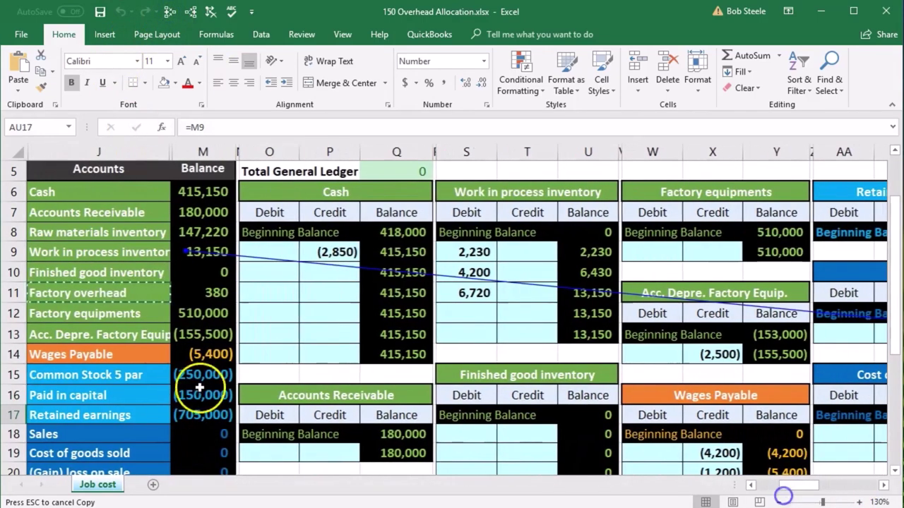
pyautogui.click(176, 251)
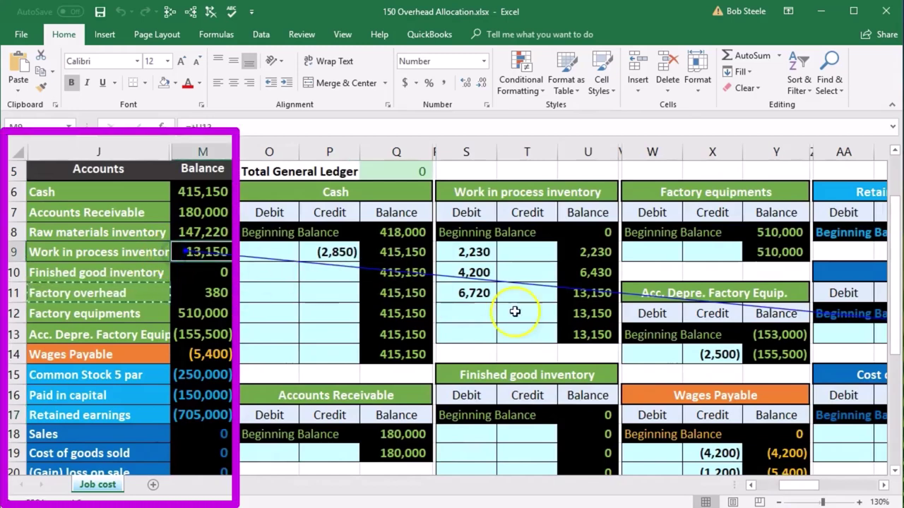